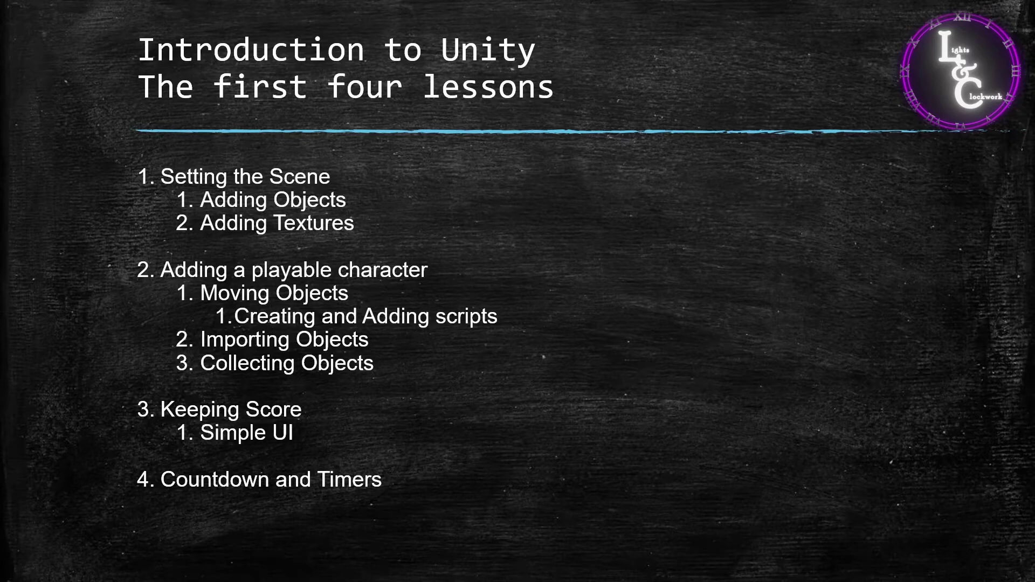
Advance to the 'You will need' slide, end the slideshow and minimise PowerPoint
{"action": "key", "text": "Right"}
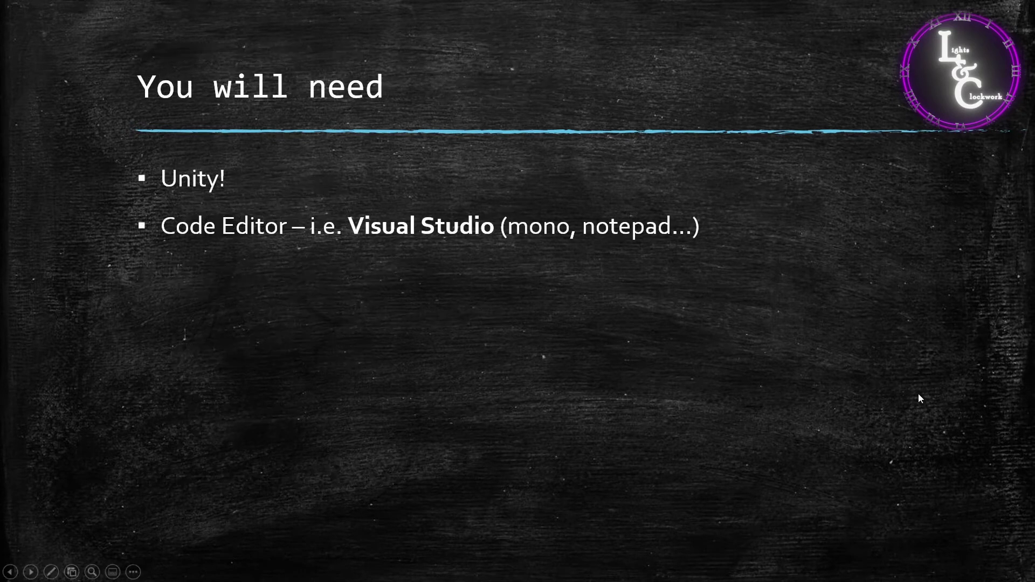
{"action": "key", "text": "Escape"}
{"action": "left_click", "coordinate": [977, 11]}
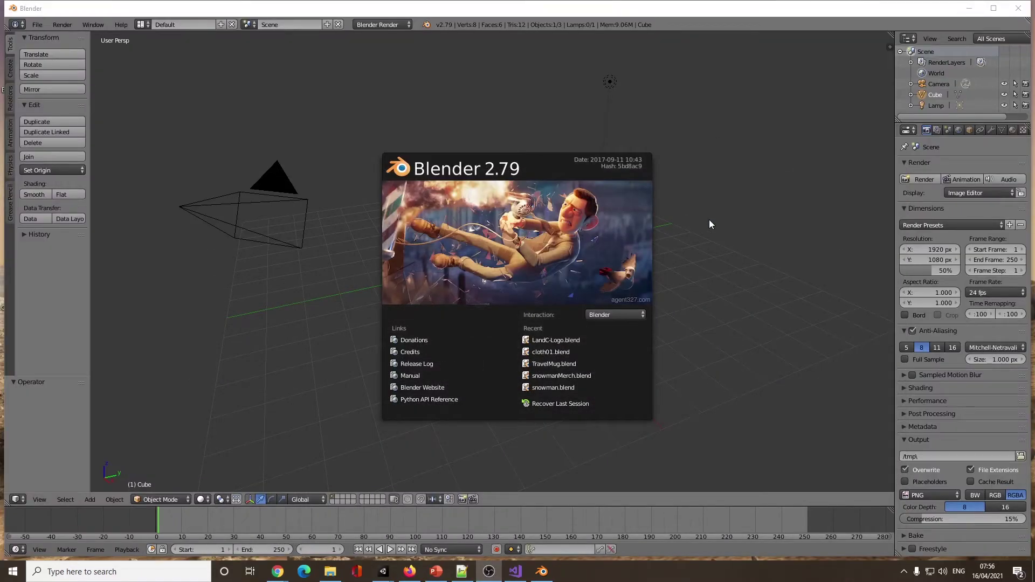
Close Blender's splash to reveal the default cube, then bring up the Unity Level01 window
{"action": "left_click", "coordinate": [538, 247]}
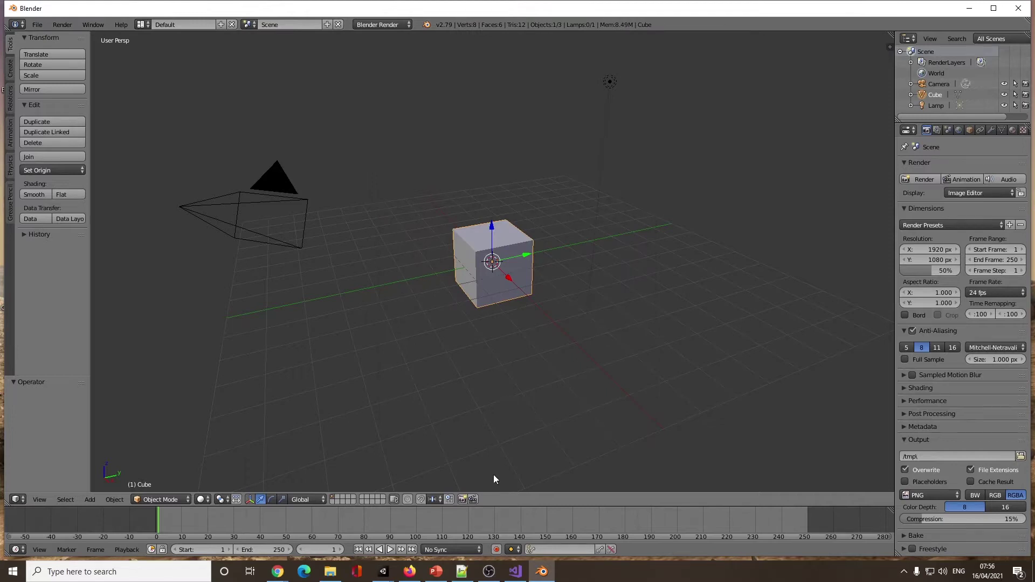
{"action": "mouse_move", "coordinate": [383, 571]}
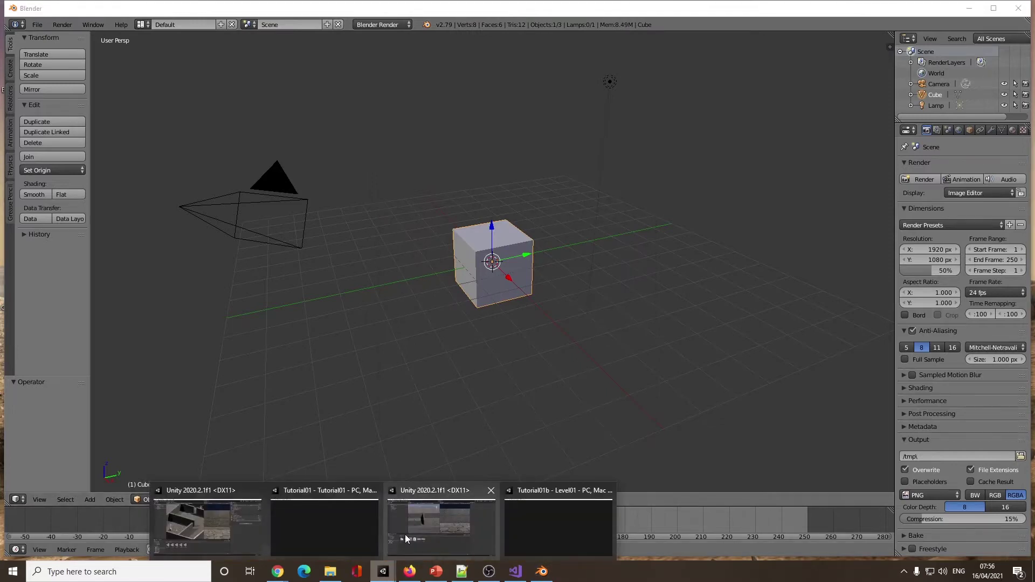
{"action": "left_click", "coordinate": [414, 519]}
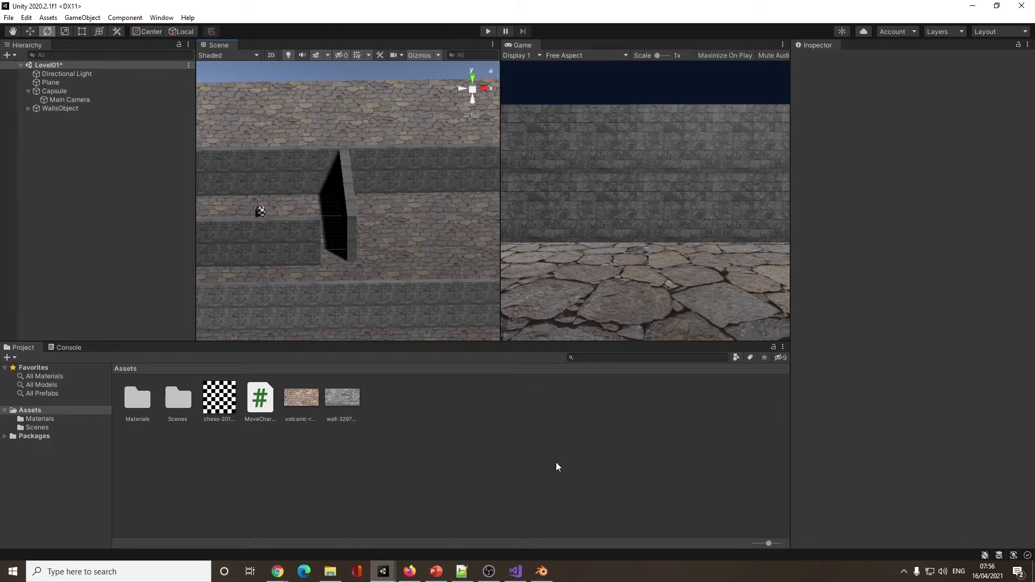
Return from the Unity Level01 project to the Blender window
{"action": "left_click", "coordinate": [542, 572]}
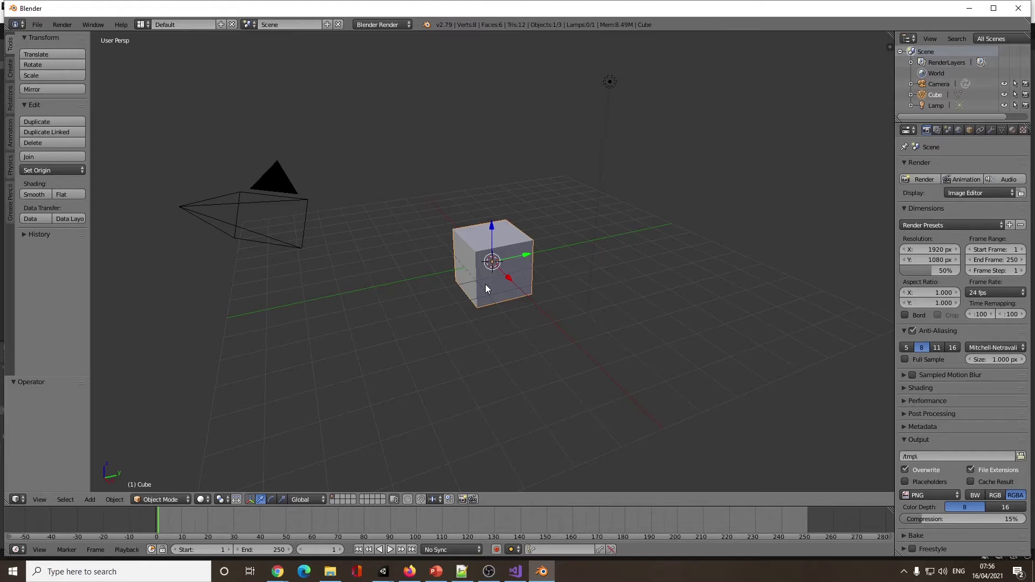
Delete the default cube and add a cylinder mesh in its place
{"action": "key", "text": "x"}
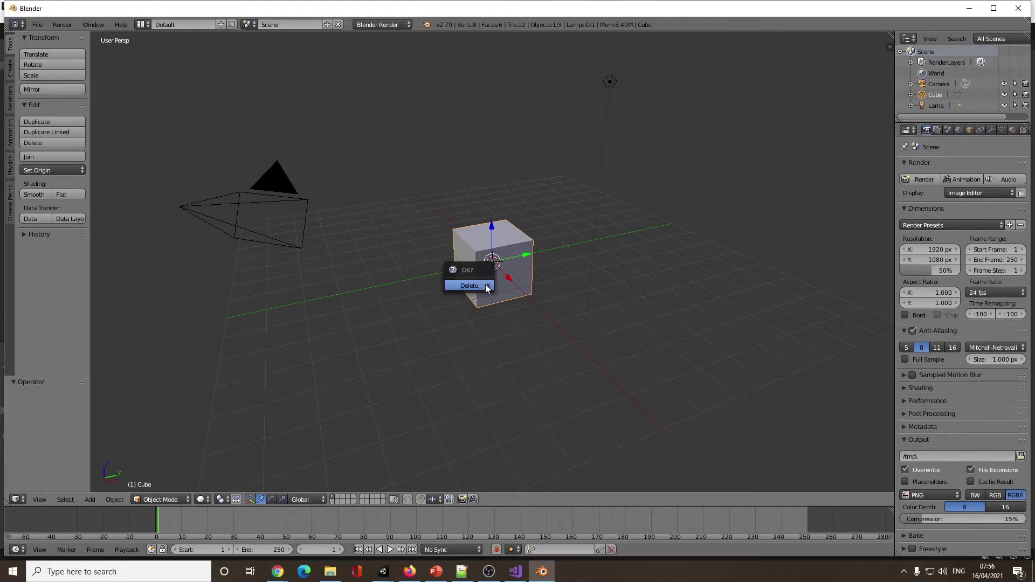
{"action": "left_click", "coordinate": [485, 284]}
{"action": "key", "text": "shift+a"}
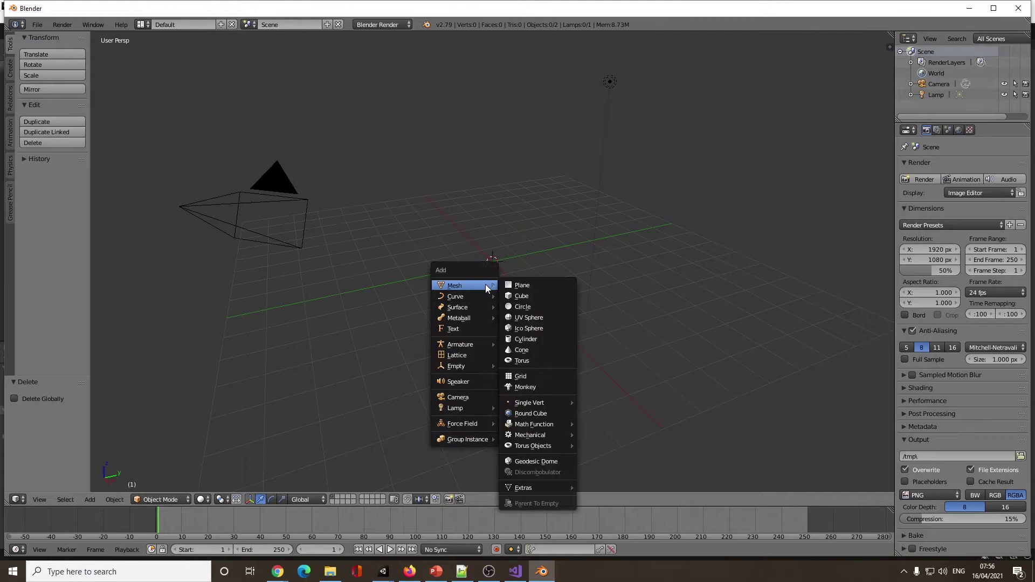
{"action": "left_click", "coordinate": [536, 339]}
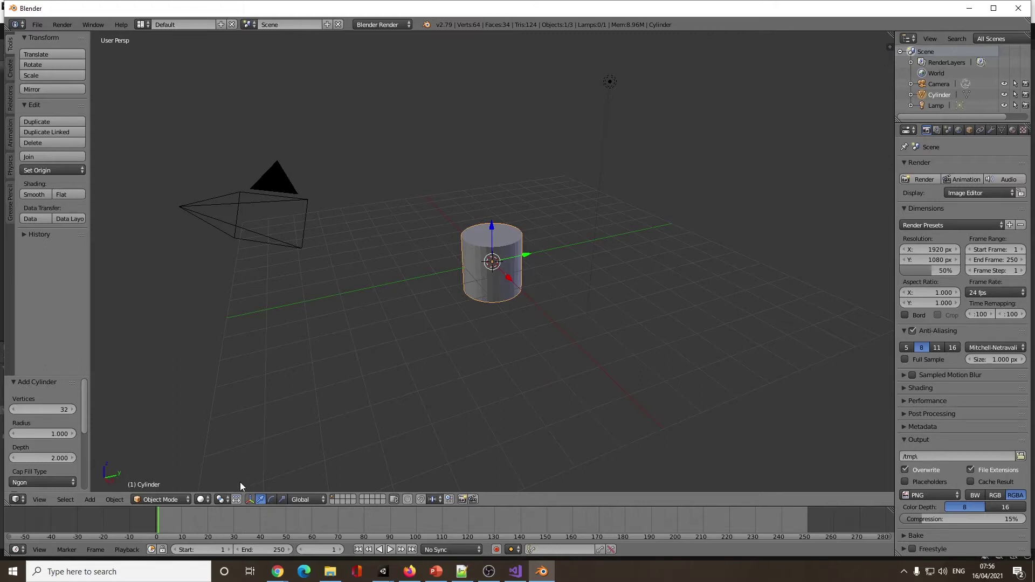
{"action": "left_click", "coordinate": [283, 499]}
Squash the cylinder to 0.2 on Z and rotate it -90° to stand upright
{"action": "left_click_drag", "start_coordinate": [493, 228], "coordinate": [495, 261]}
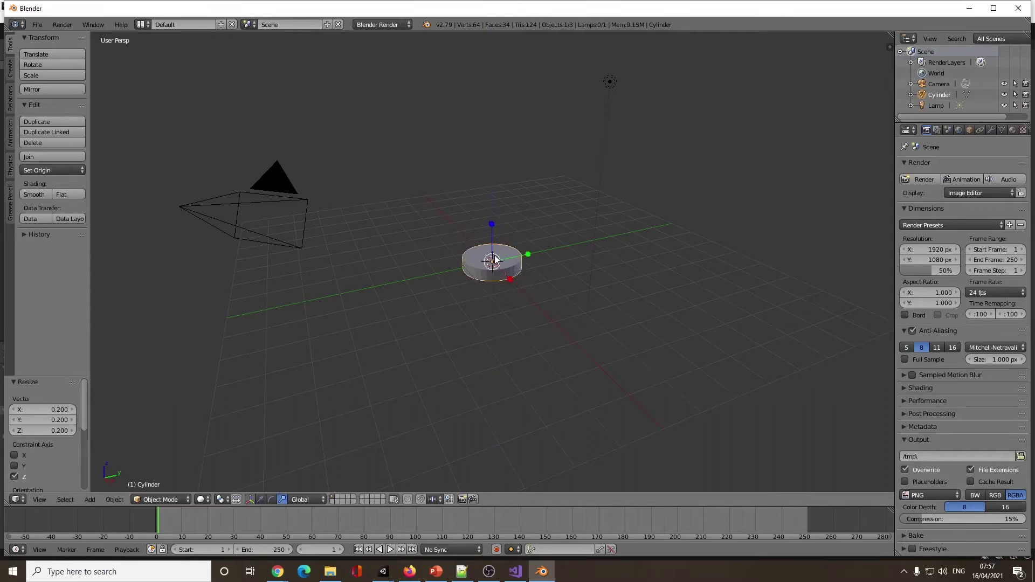
{"action": "key", "text": "KP_1"}
{"action": "key", "text": "r"}
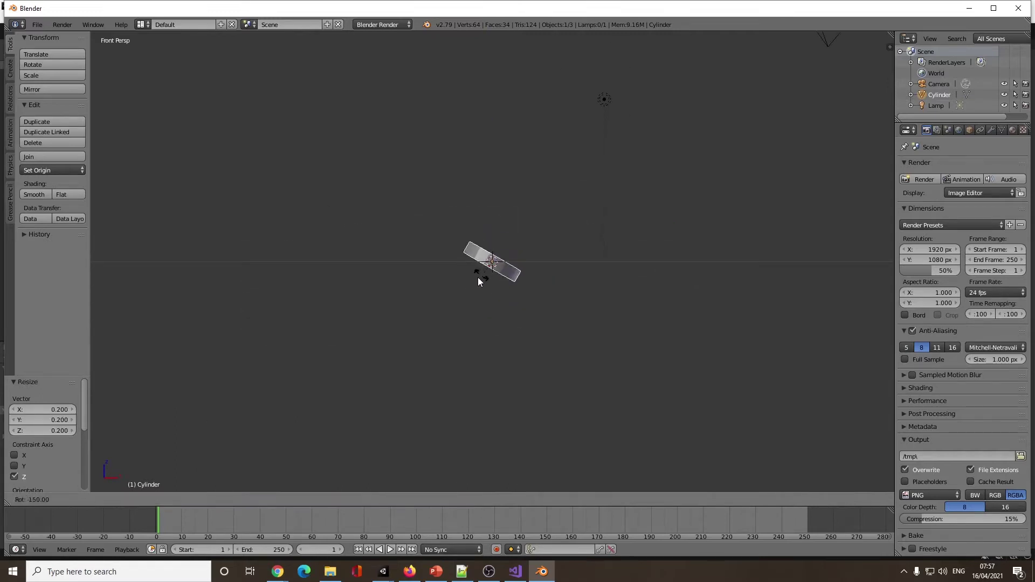
{"action": "left_click", "coordinate": [453, 258]}
Scale the upright disc uniformly down to 0.639
{"action": "key", "text": "KP_3"}
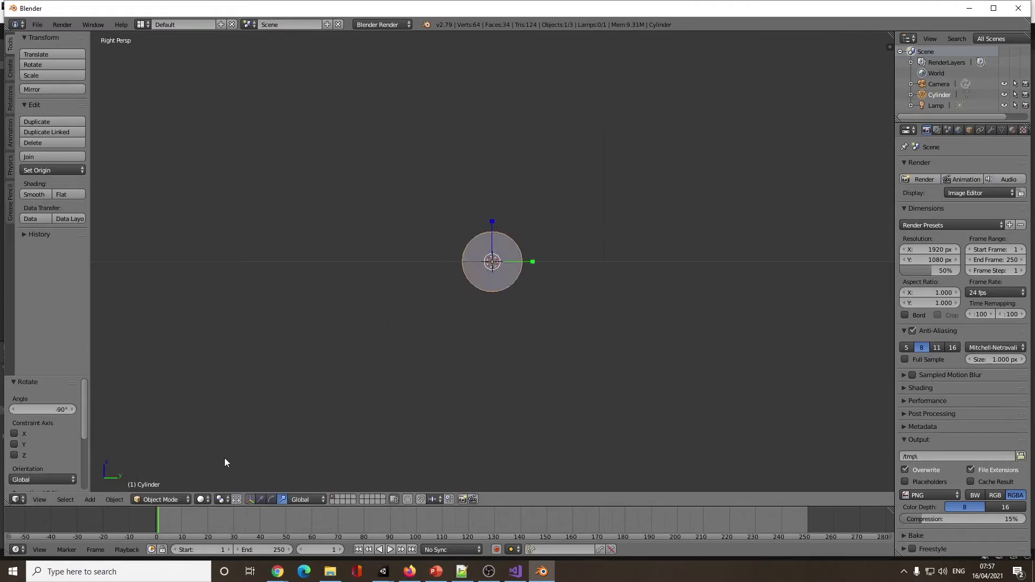
{"action": "middle_click_drag", "start_coordinate": [438, 229], "coordinate": [554, 287]}
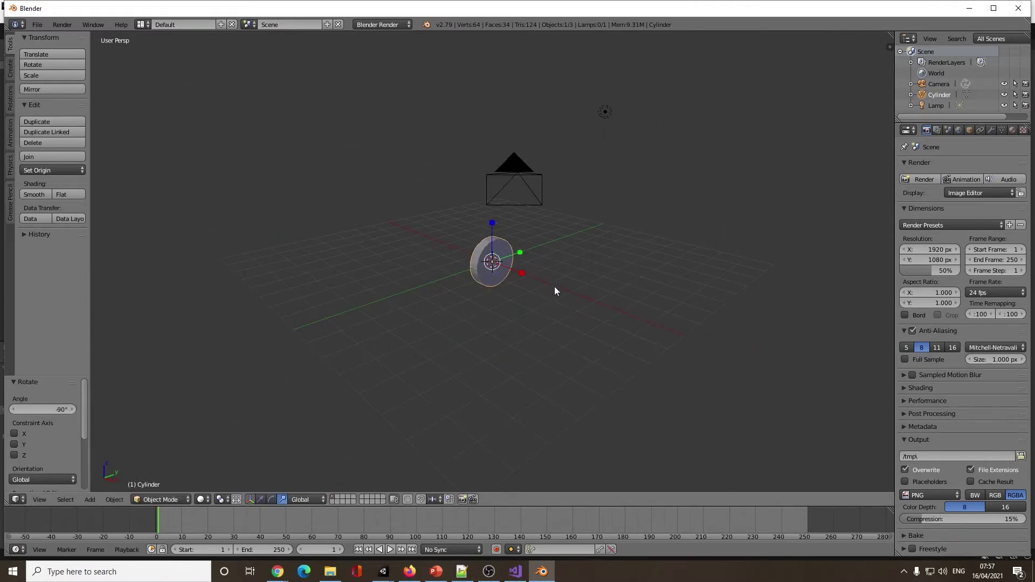
{"action": "key", "text": "s"}
{"action": "left_click", "coordinate": [539, 283]}
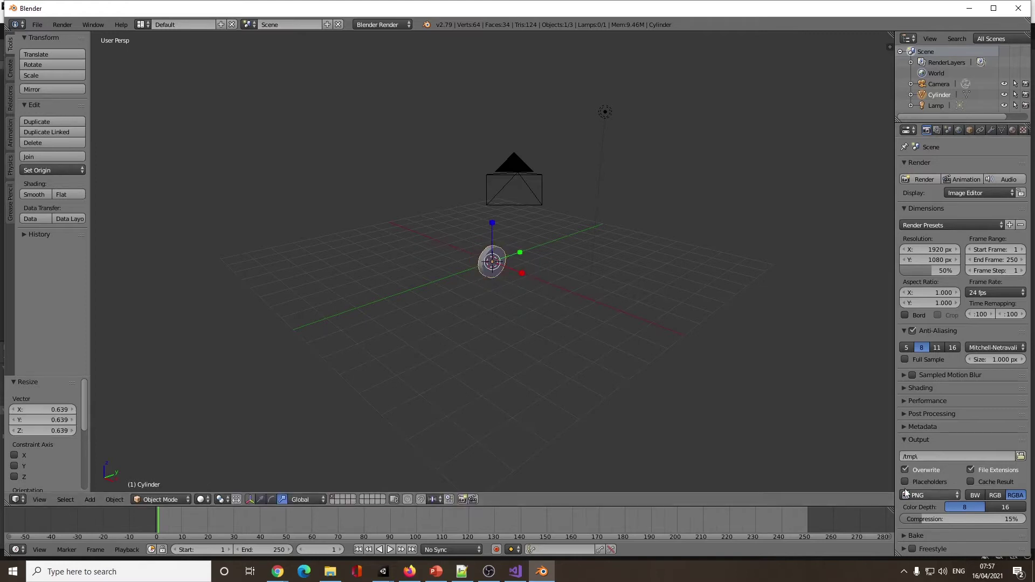
Give the disc a new material, Material.001, with a yellow diffuse colour
{"action": "left_click", "coordinate": [1013, 130]}
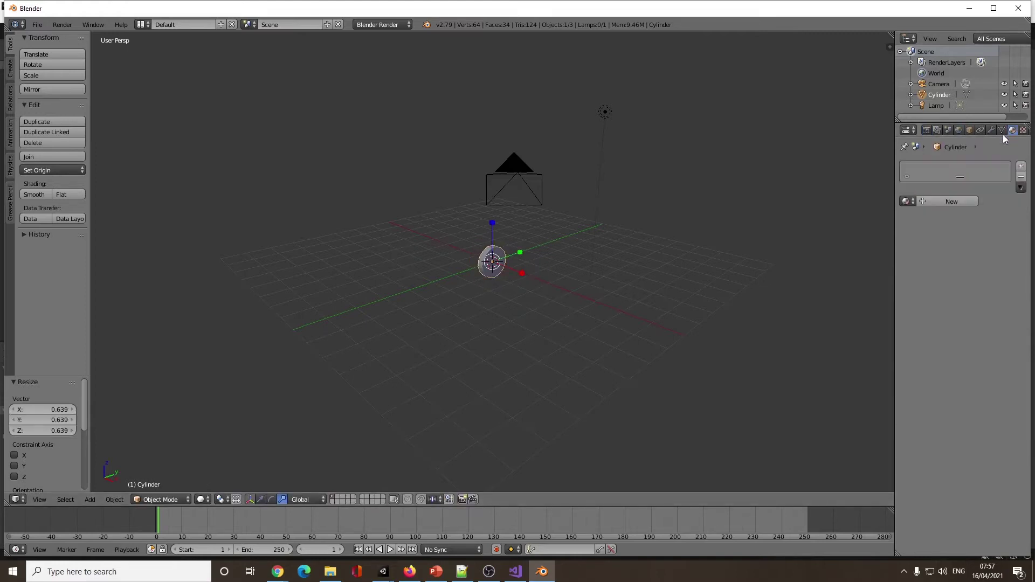
{"action": "left_click", "coordinate": [932, 201]}
{"action": "left_click", "coordinate": [928, 333]}
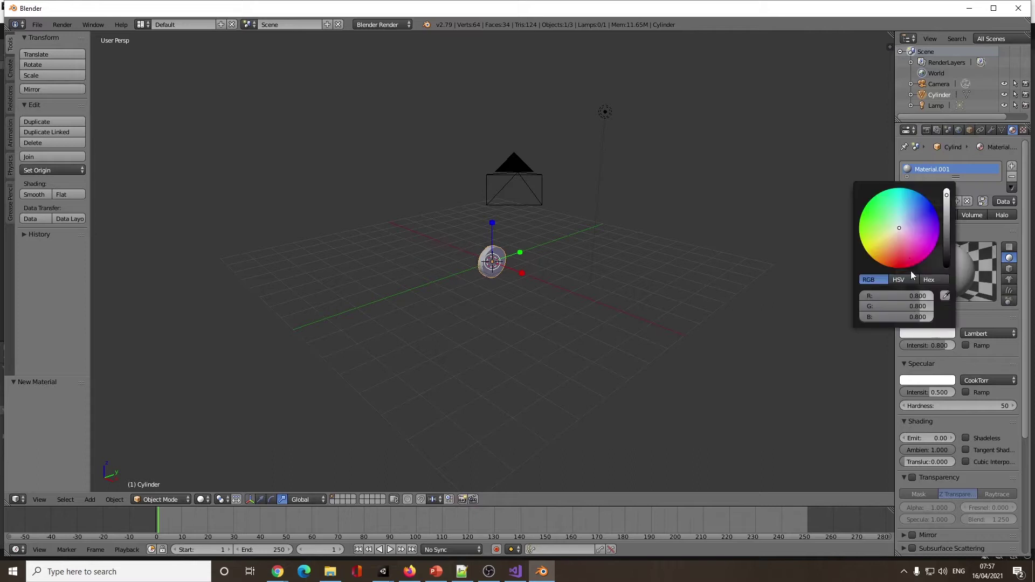
{"action": "left_click_drag", "start_coordinate": [911, 271], "coordinate": [879, 240]}
{"action": "scroll", "coordinate": [513, 284], "scroll_direction": "up", "scroll_amount": 4}
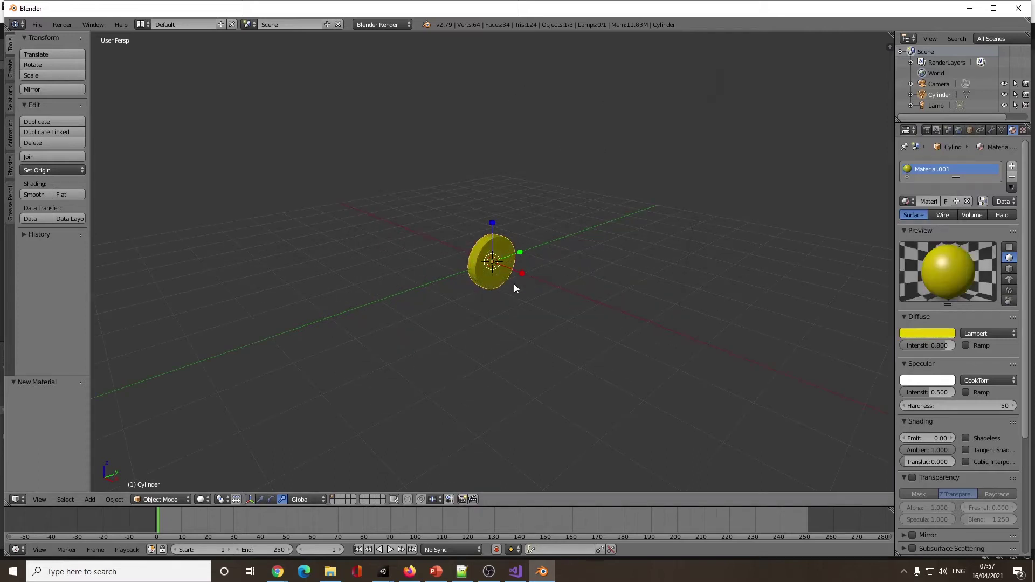
{"action": "scroll", "coordinate": [536, 289], "scroll_direction": "up", "scroll_amount": 1}
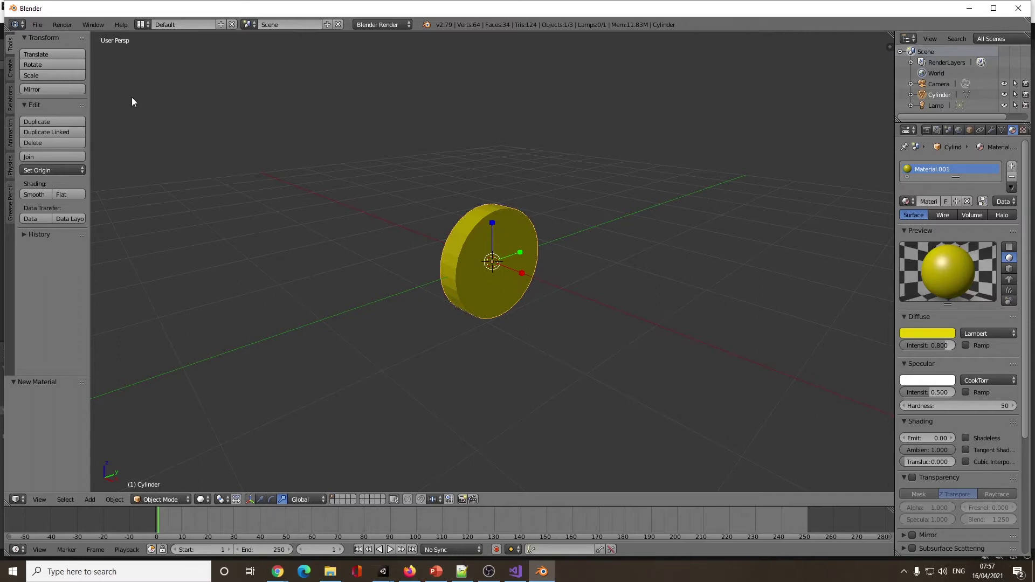
{"action": "left_click", "coordinate": [39, 25]}
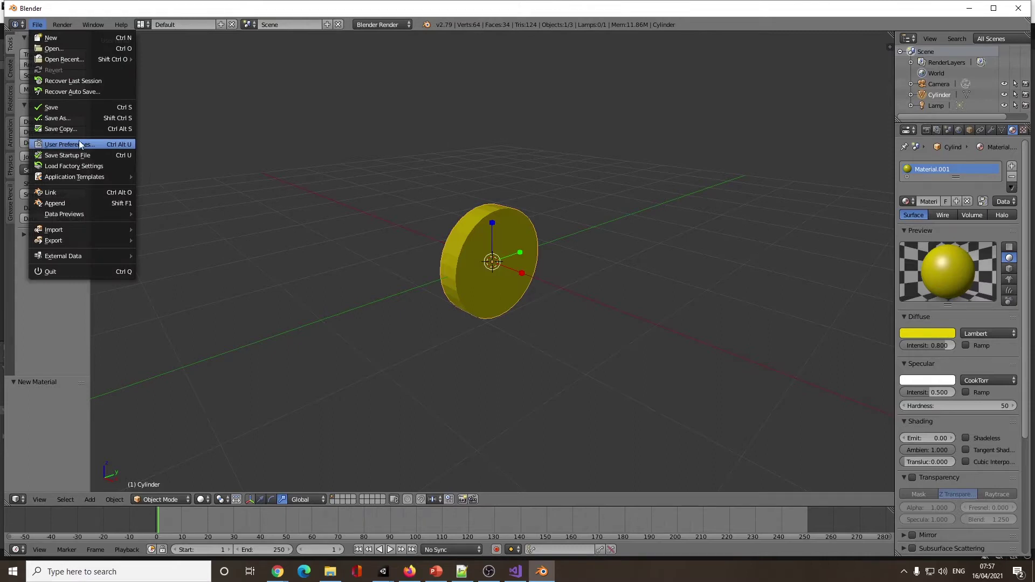
In Save As, go to Tutorial01b's Assets folder and create a new Coin folder
{"action": "left_click", "coordinate": [76, 118]}
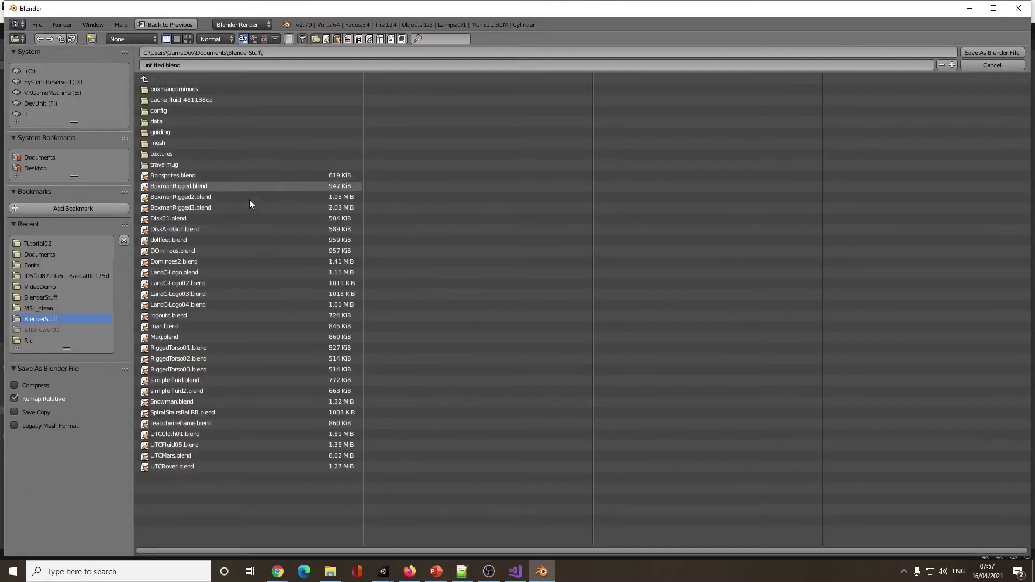
{"action": "left_click", "coordinate": [47, 241]}
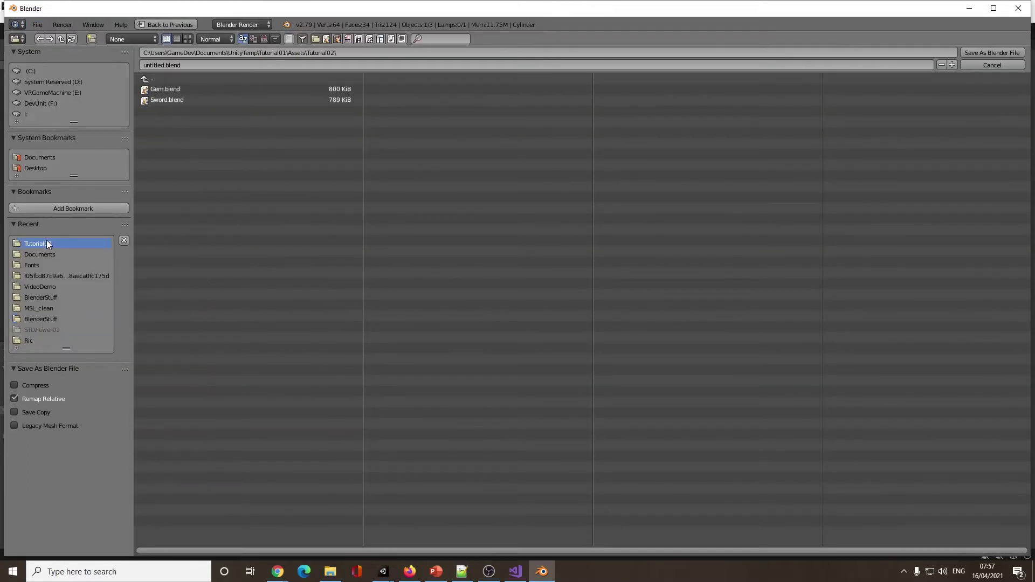
{"action": "double_click", "coordinate": [146, 79]}
{"action": "left_click", "coordinate": [146, 79]}
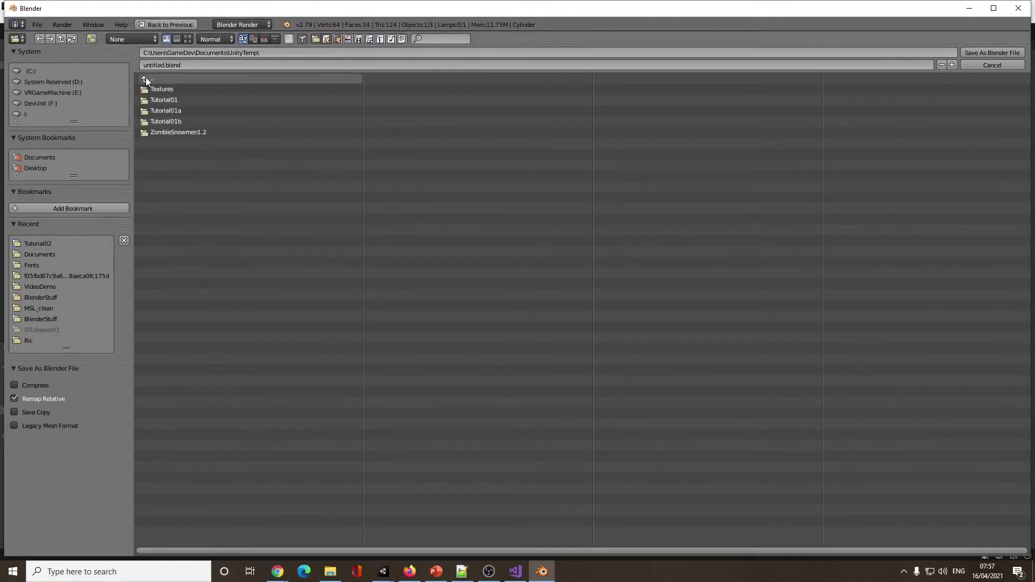
{"action": "left_click", "coordinate": [178, 121]}
{"action": "left_click", "coordinate": [171, 89]}
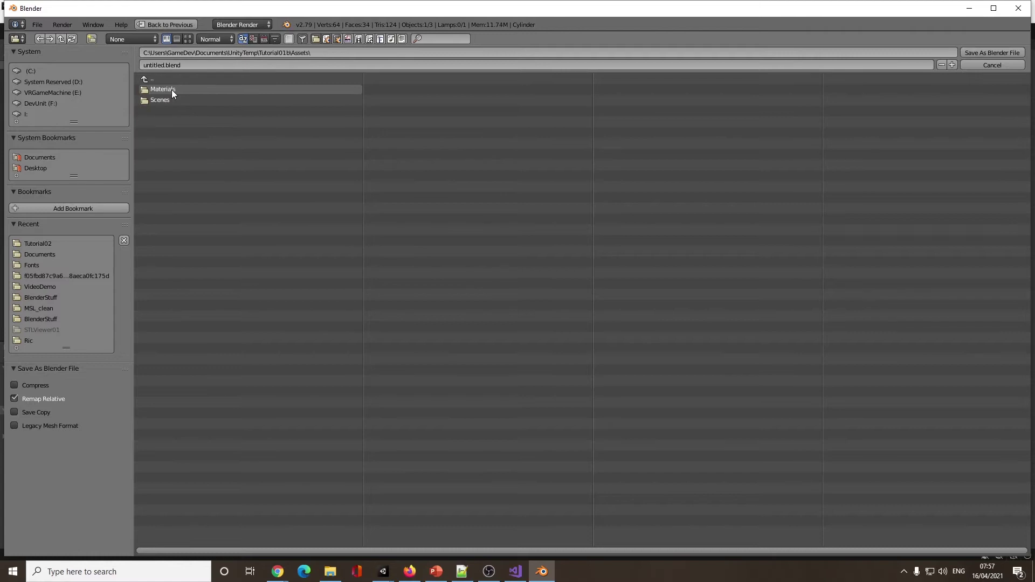
{"action": "left_click", "coordinate": [95, 37]}
{"action": "type", "text": "Co"}
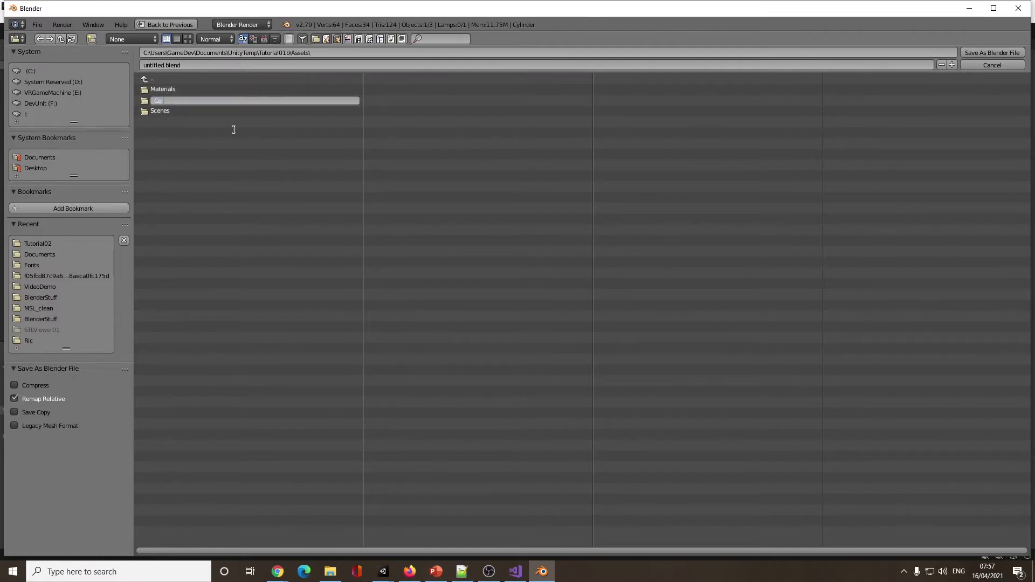
{"action": "type", "text": "in"}
{"action": "key", "text": "Return"}
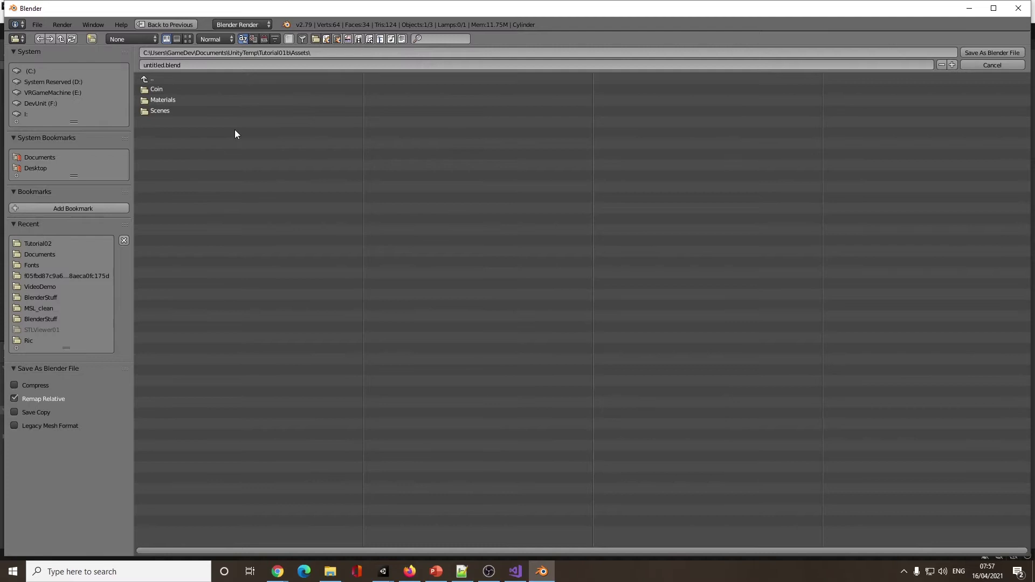
Save the scene as coin.blend inside the Coin folder
{"action": "left_click", "coordinate": [173, 89]}
{"action": "left_click", "coordinate": [175, 65]}
{"action": "type", "text": "coi"}
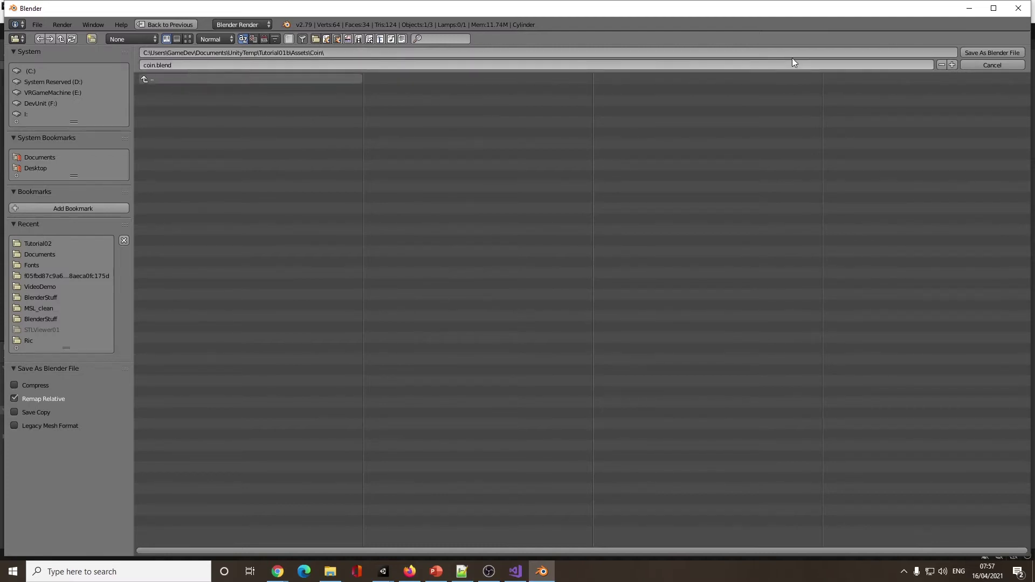
{"action": "key", "text": "Return"}
{"action": "left_click", "coordinate": [991, 52]}
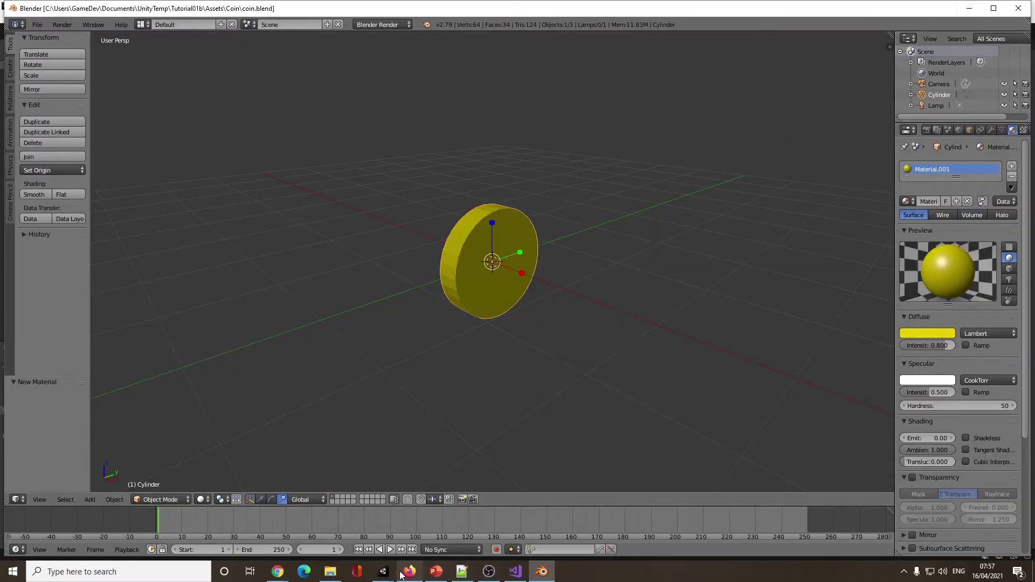
Switch to Unity and open the Assets/Coin folder to show the coin model
{"action": "mouse_move", "coordinate": [384, 576]}
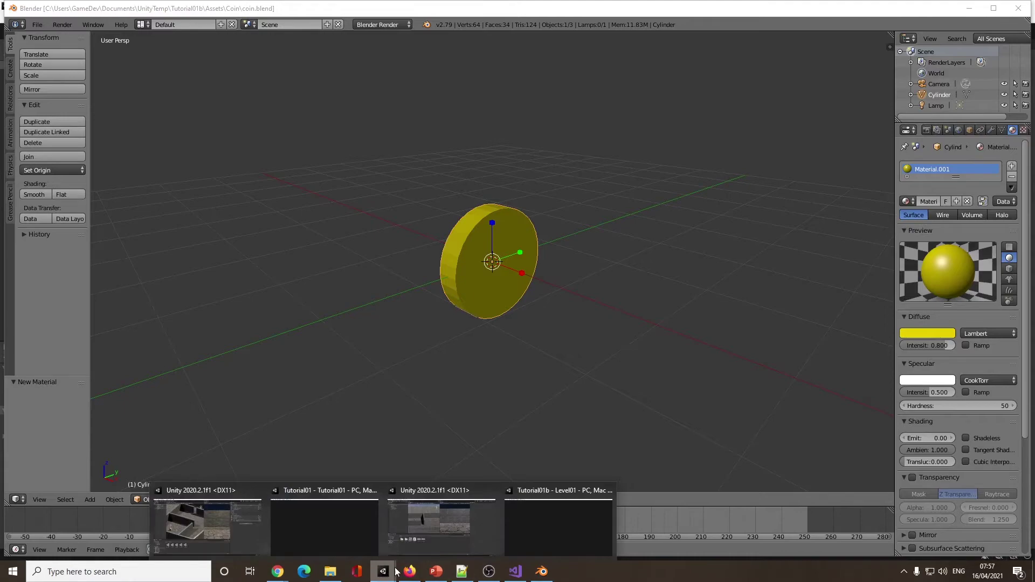
{"action": "left_click", "coordinate": [434, 529]}
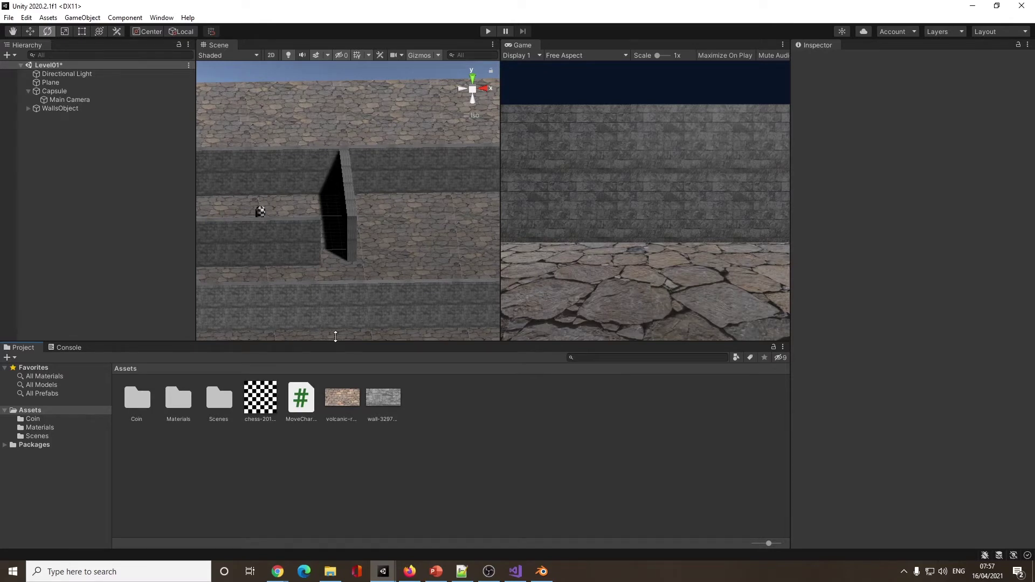
{"action": "scroll", "coordinate": [360, 259], "scroll_direction": "down", "scroll_amount": 5}
{"action": "middle_click_drag", "start_coordinate": [335, 258], "coordinate": [361, 253]}
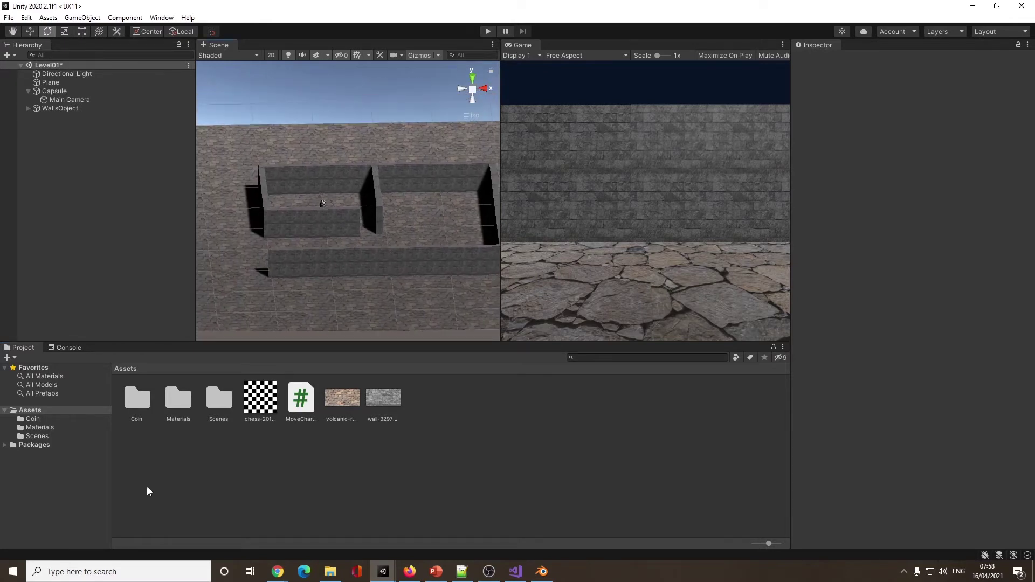
{"action": "left_click", "coordinate": [138, 407]}
{"action": "double_click", "coordinate": [142, 406]}
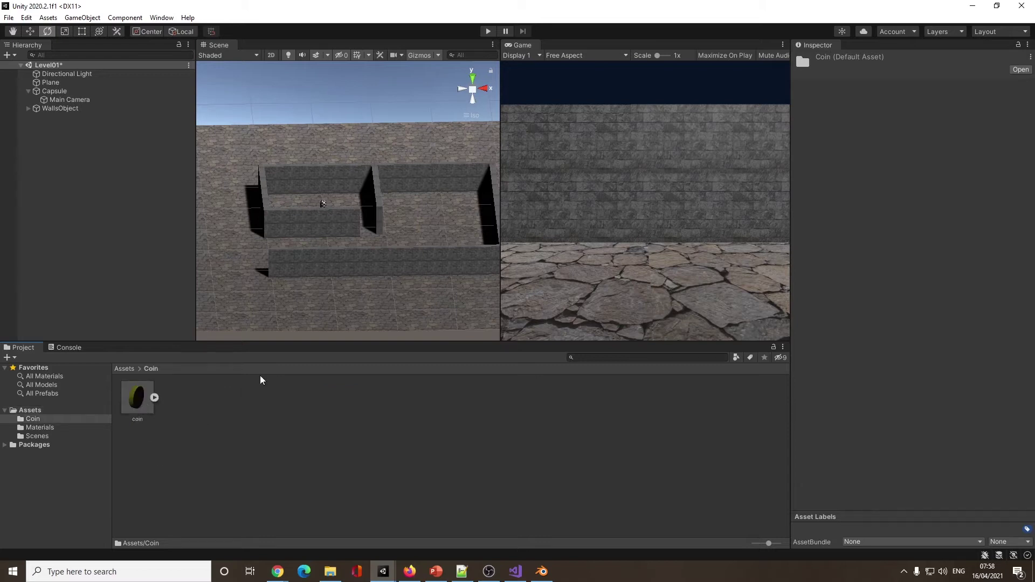
Dock the Game tab beside Scene and drag the coin model into the Level01 scene
{"action": "left_click_drag", "start_coordinate": [522, 45], "coordinate": [236, 44]}
{"action": "left_click", "coordinate": [230, 45]}
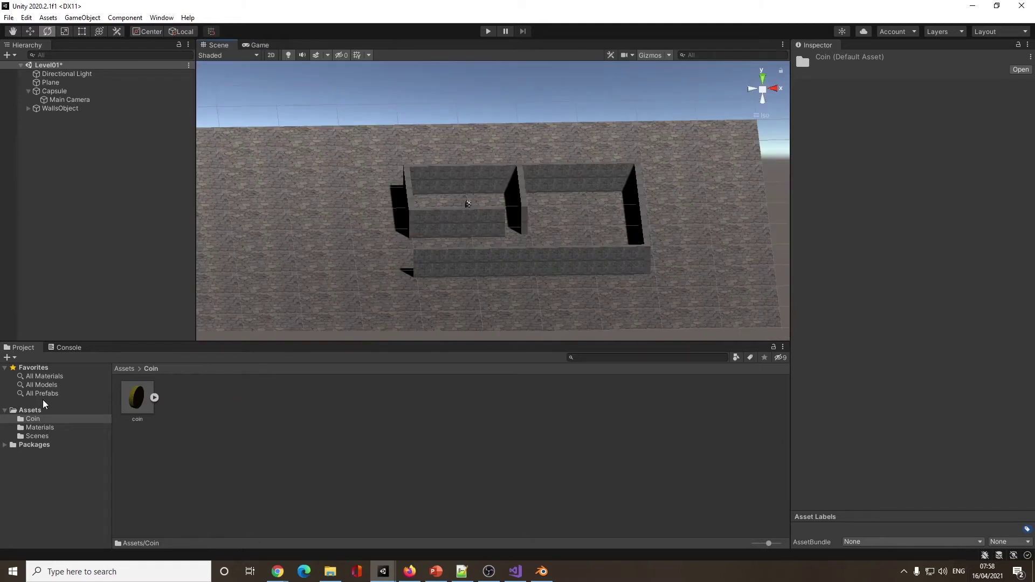
{"action": "left_click_drag", "start_coordinate": [133, 405], "coordinate": [528, 204]}
{"action": "left_click_drag", "start_coordinate": [291, 162], "coordinate": [512, 185], "text": "alt"}
Launch Blender 2.92, delete the default cube and add a cylinder mesh
{"action": "left_click", "coordinate": [973, 6]}
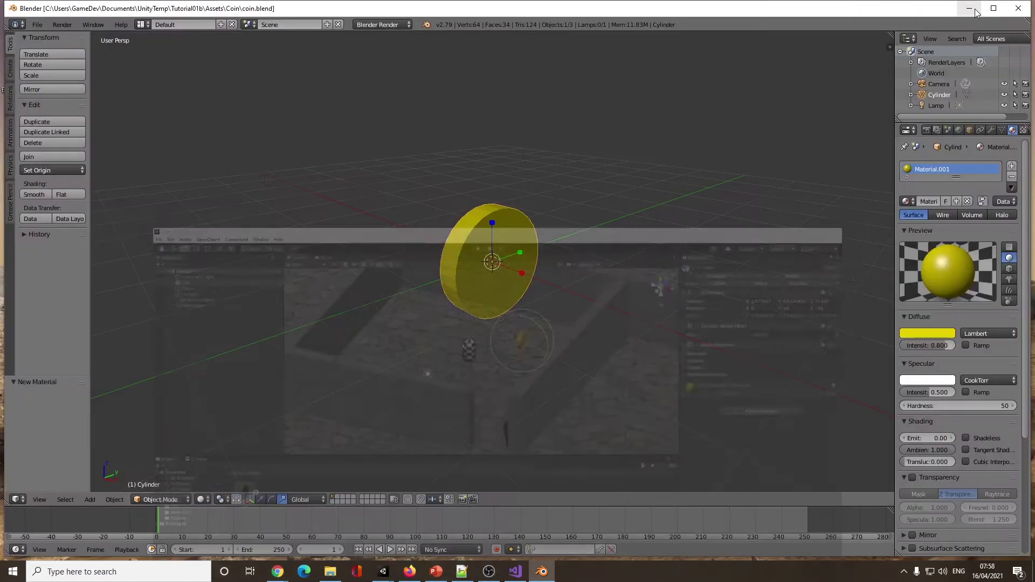
{"action": "double_click", "coordinate": [21, 76]}
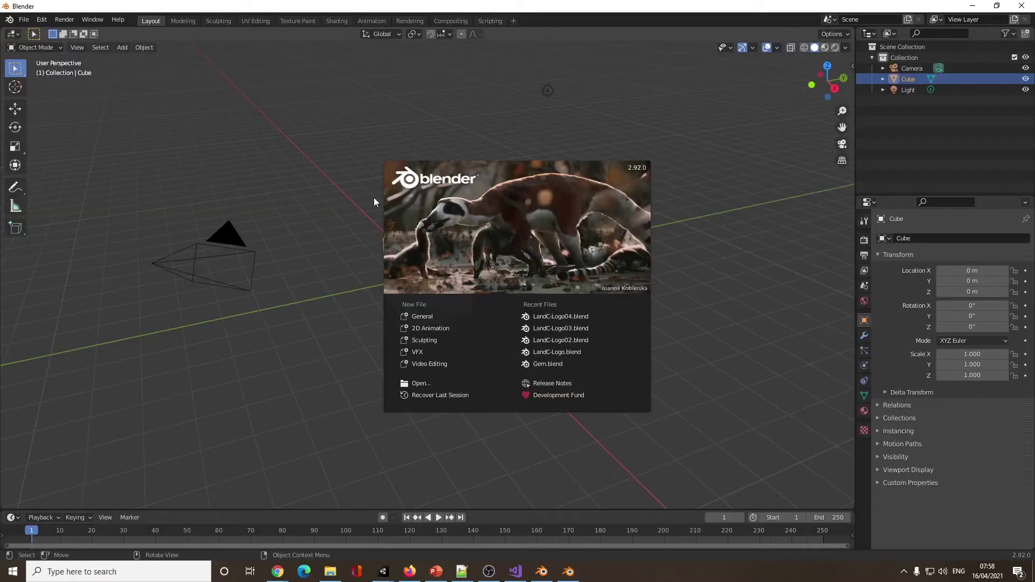
{"action": "left_click", "coordinate": [458, 231]}
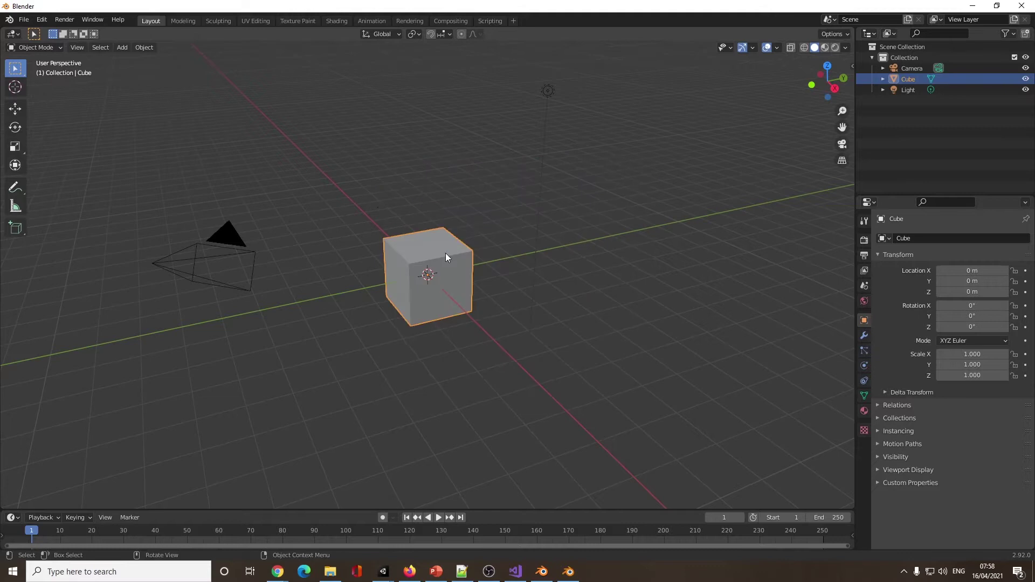
{"action": "key", "text": "Delete"}
{"action": "key", "text": "shift+a"}
{"action": "mouse_move", "coordinate": [446, 253]}
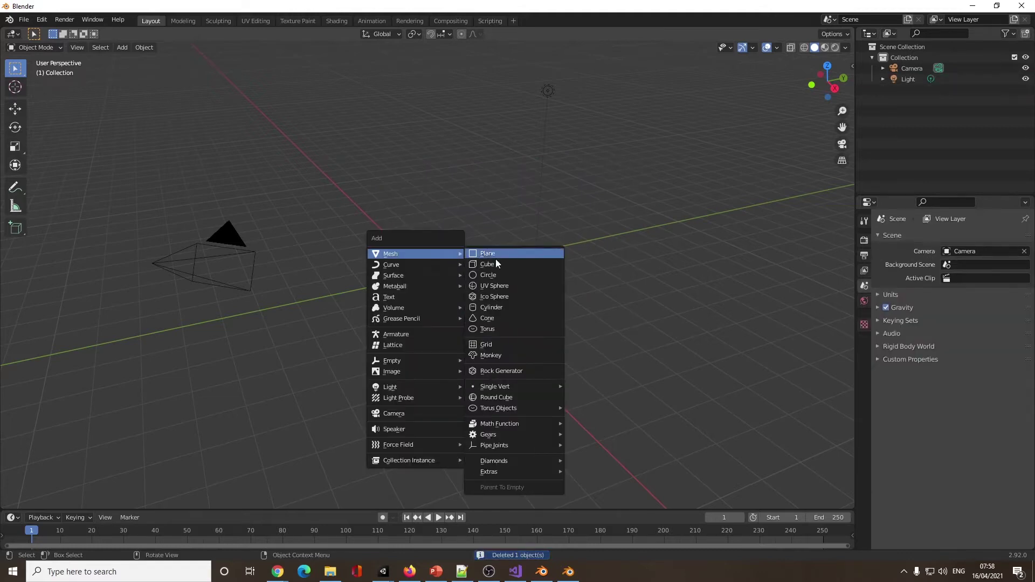
{"action": "left_click", "coordinate": [501, 307]}
Flatten the cylinder to 0.19 on Z and rotate it 90° on Y upright
{"action": "key", "text": "KP_1"}
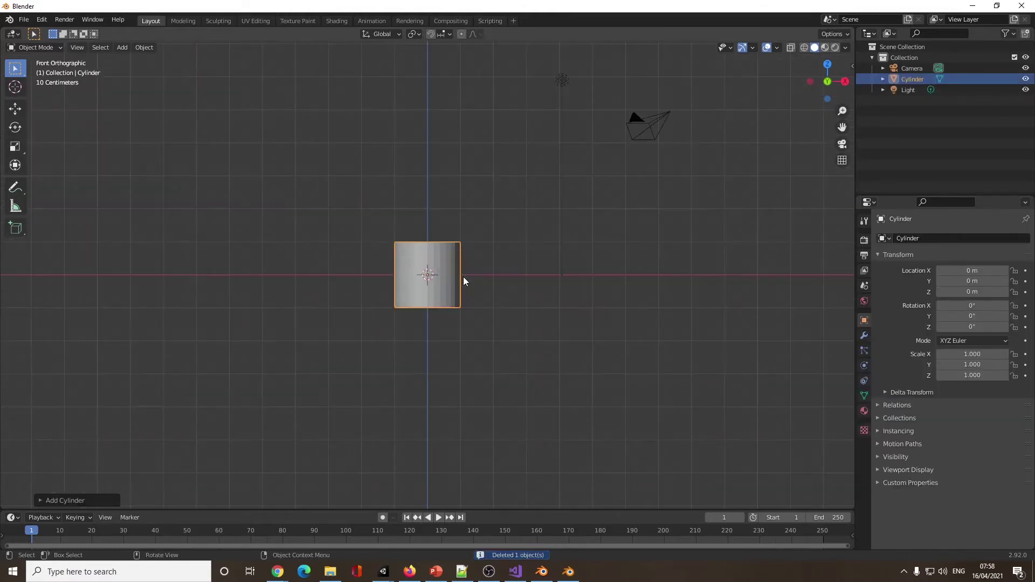
{"action": "left_click", "coordinate": [14, 146]}
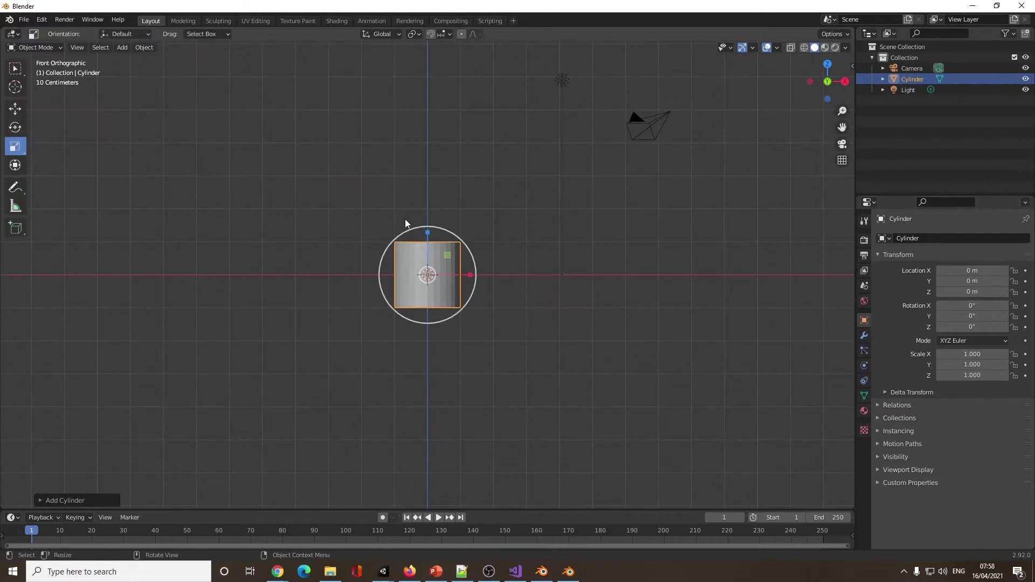
{"action": "left_click_drag", "start_coordinate": [429, 231], "coordinate": [432, 269]}
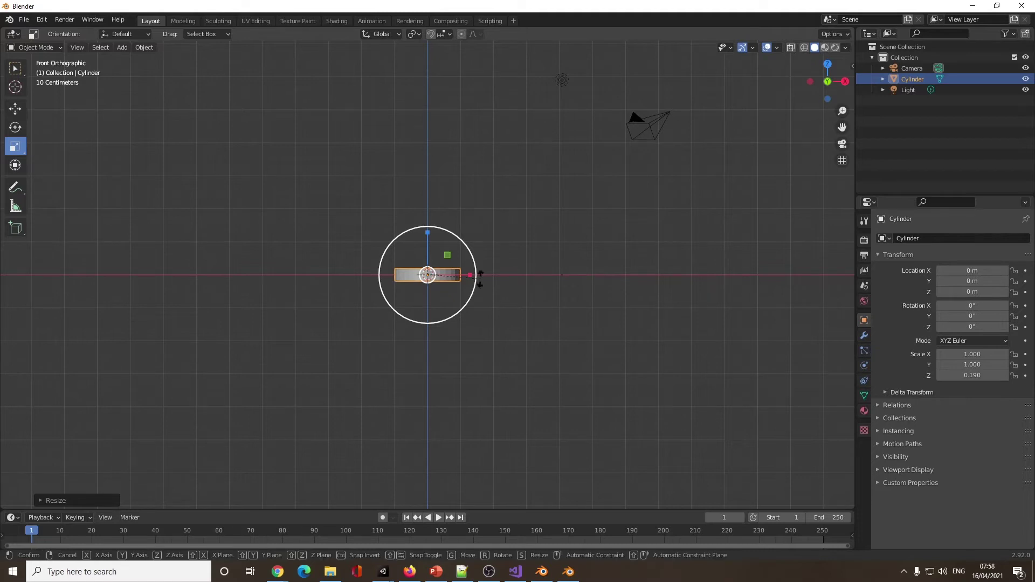
{"action": "key", "text": "r"}
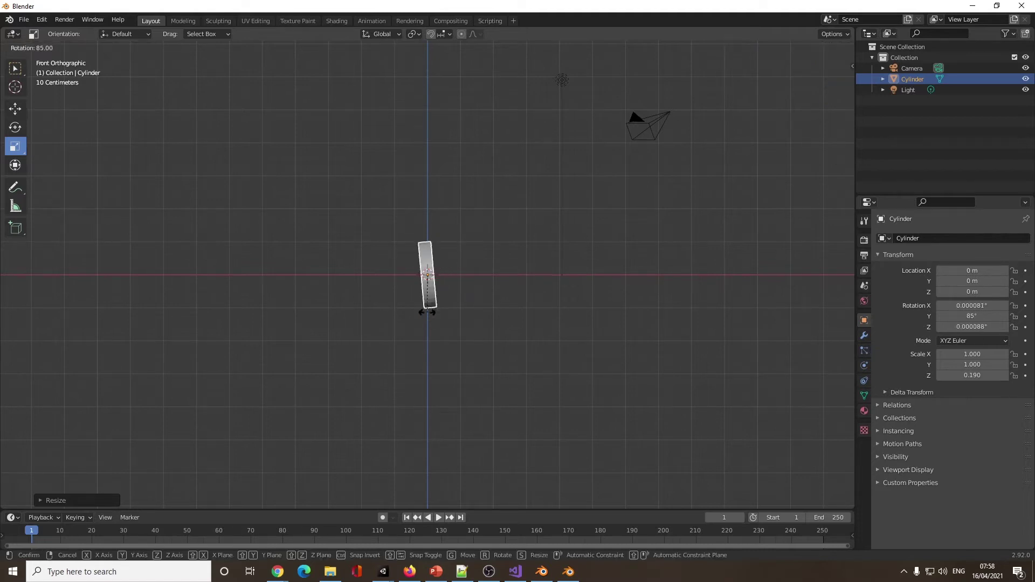
{"action": "left_click", "coordinate": [413, 357]}
{"action": "middle_click_drag", "start_coordinate": [520, 294], "coordinate": [485, 297]}
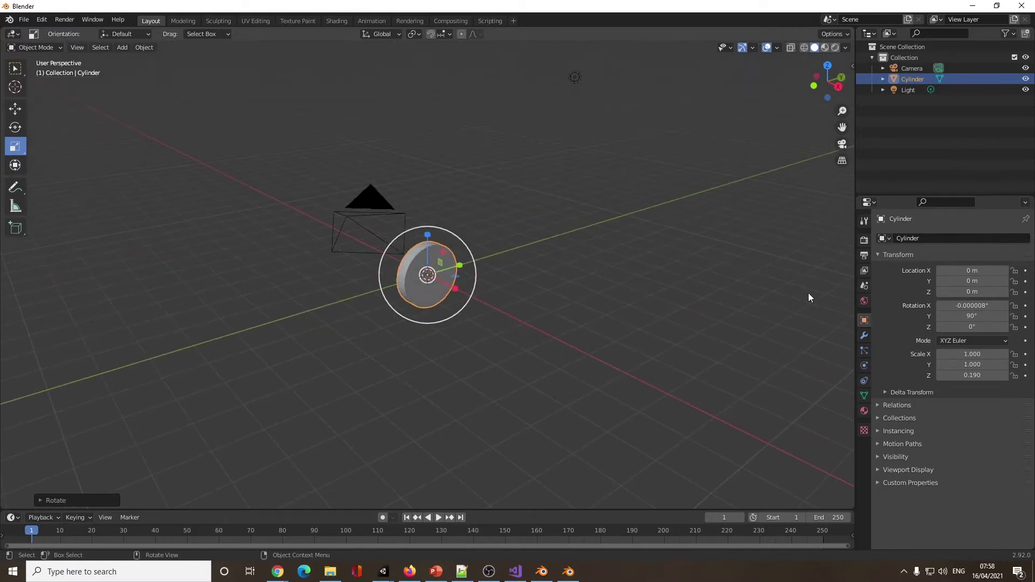
Add a new material with Use Nodes off and a yellow Base Color
{"action": "left_click", "coordinate": [861, 412]}
{"action": "left_click", "coordinate": [960, 282]}
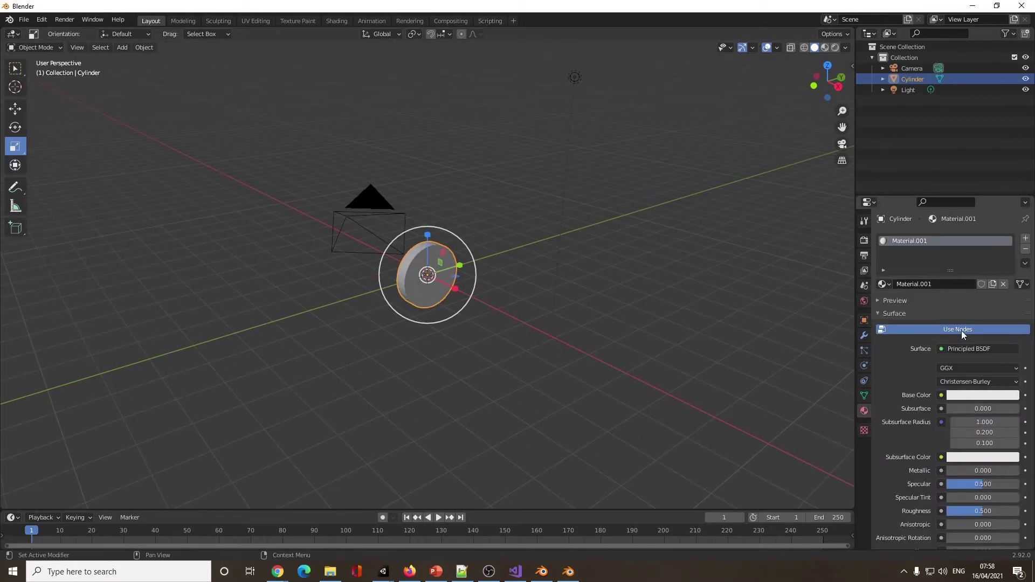
{"action": "left_click", "coordinate": [962, 330]}
{"action": "left_click", "coordinate": [967, 349]}
{"action": "left_click", "coordinate": [961, 261]}
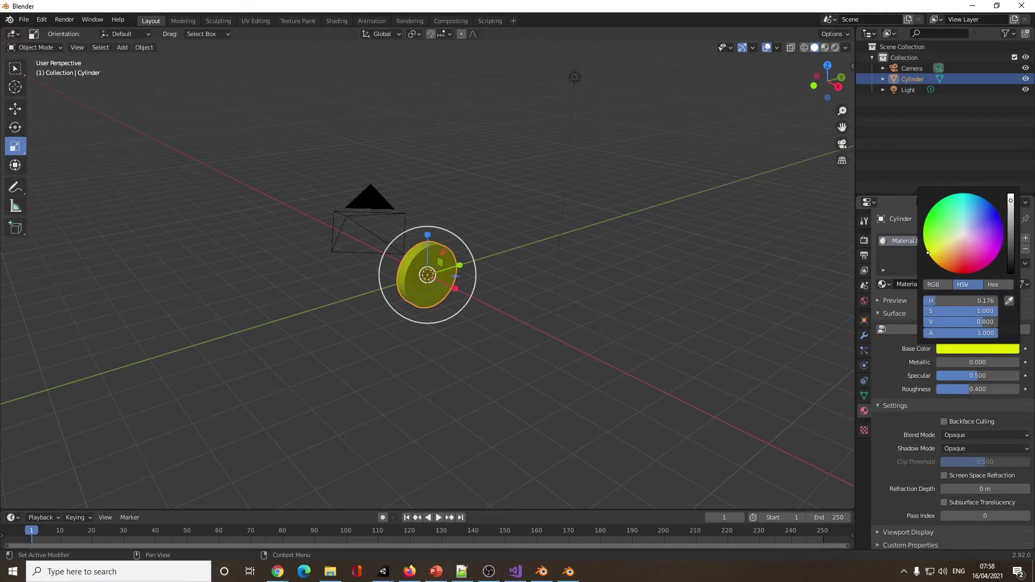
{"action": "left_click", "coordinate": [23, 20]}
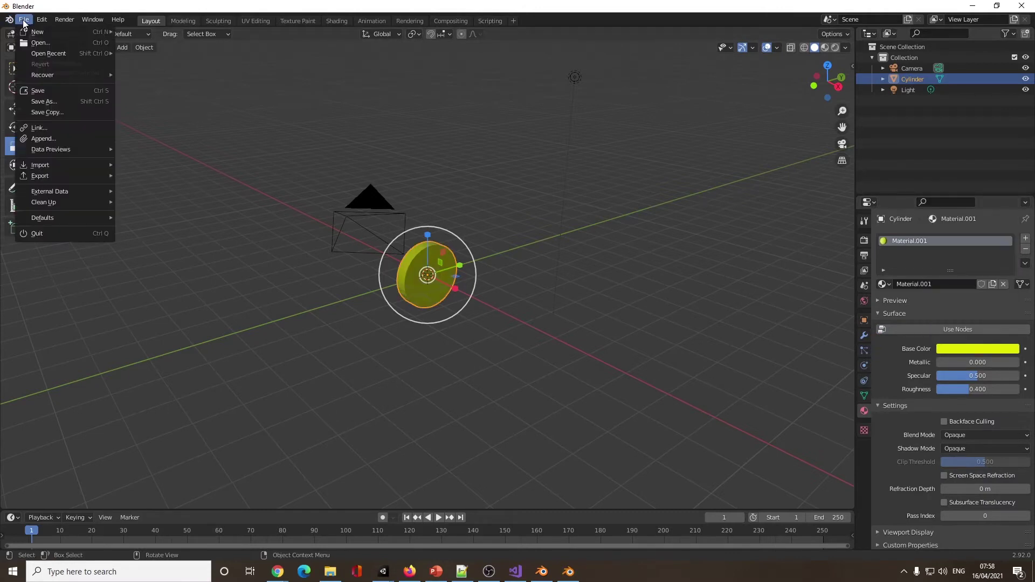
In Save As, navigate to UnityTemp\Tutorial01b\Assets\Coin
{"action": "left_click", "coordinate": [73, 105]}
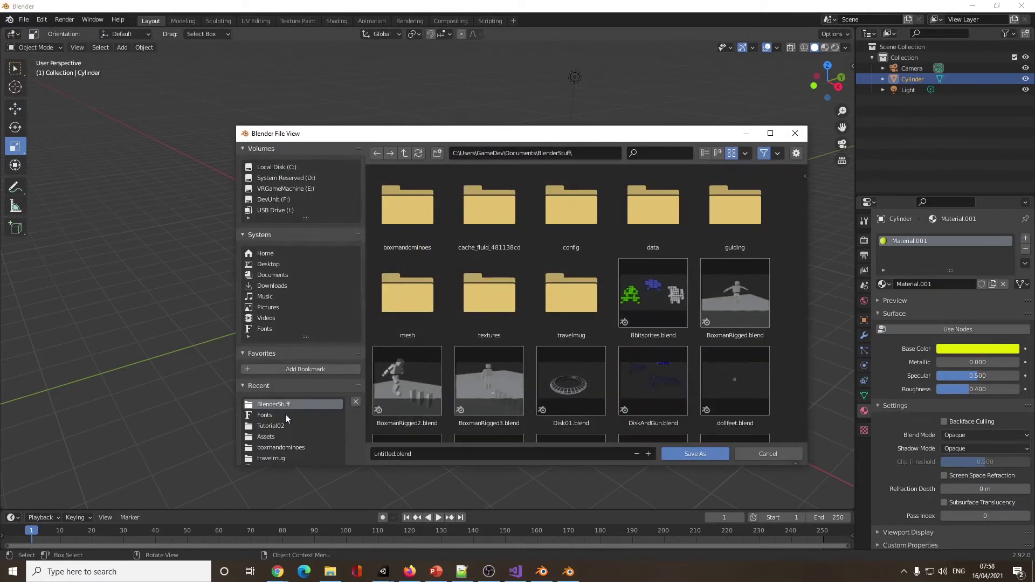
{"action": "left_click", "coordinate": [278, 436]}
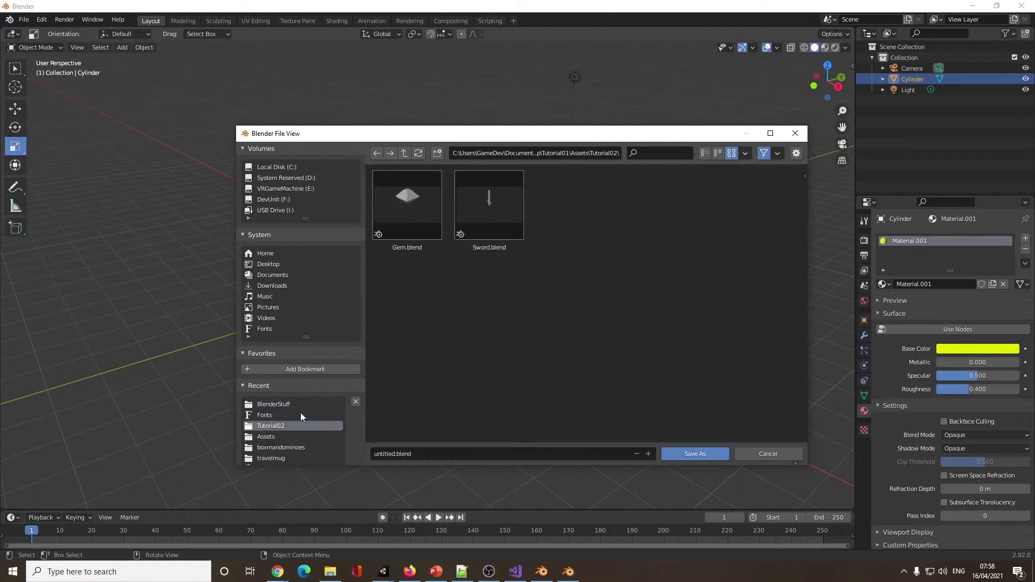
{"action": "left_click", "coordinate": [403, 152]}
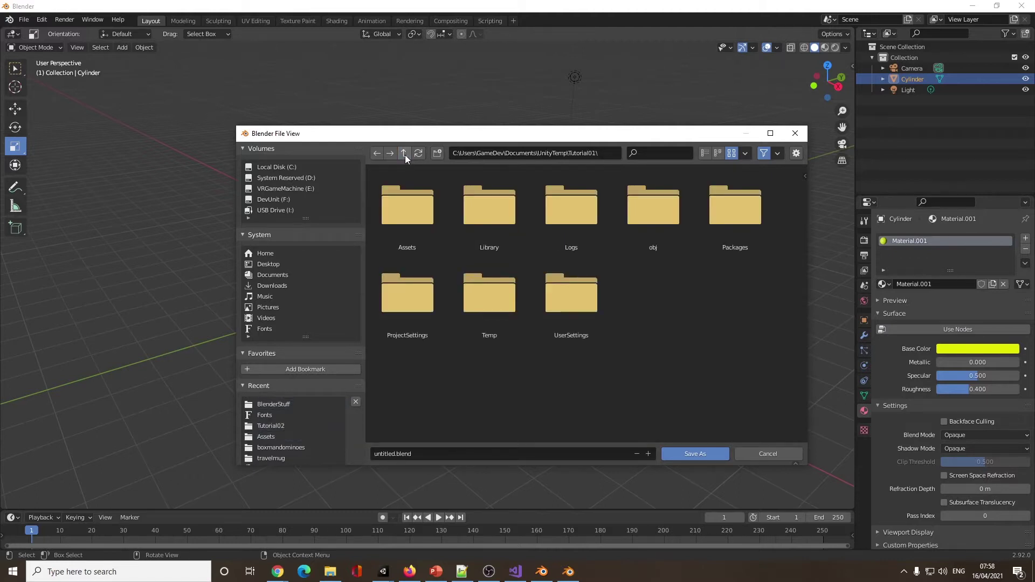
{"action": "left_click", "coordinate": [404, 153]}
{"action": "left_click", "coordinate": [628, 226]}
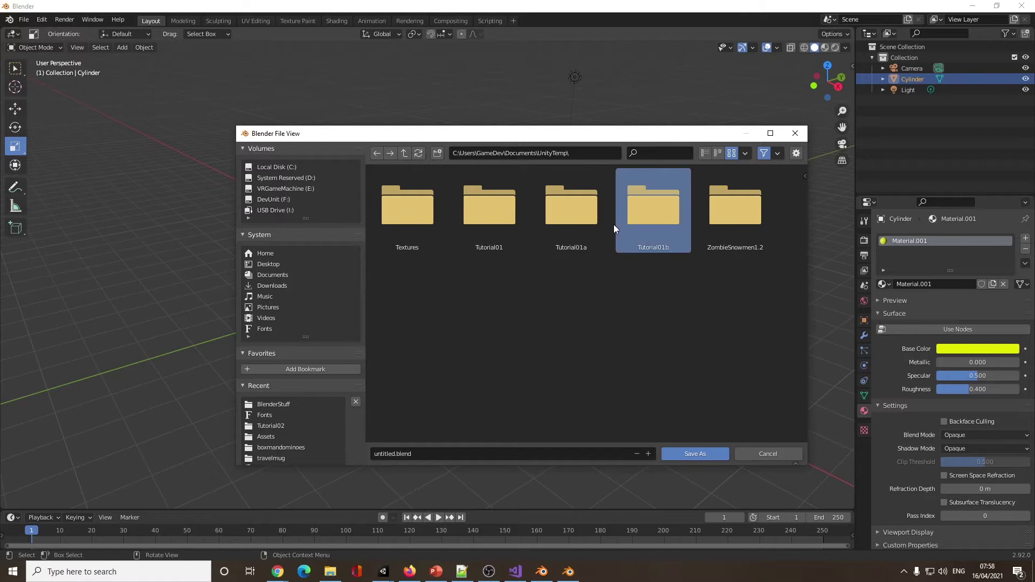
{"action": "double_click", "coordinate": [650, 225]}
{"action": "left_click", "coordinate": [399, 213]}
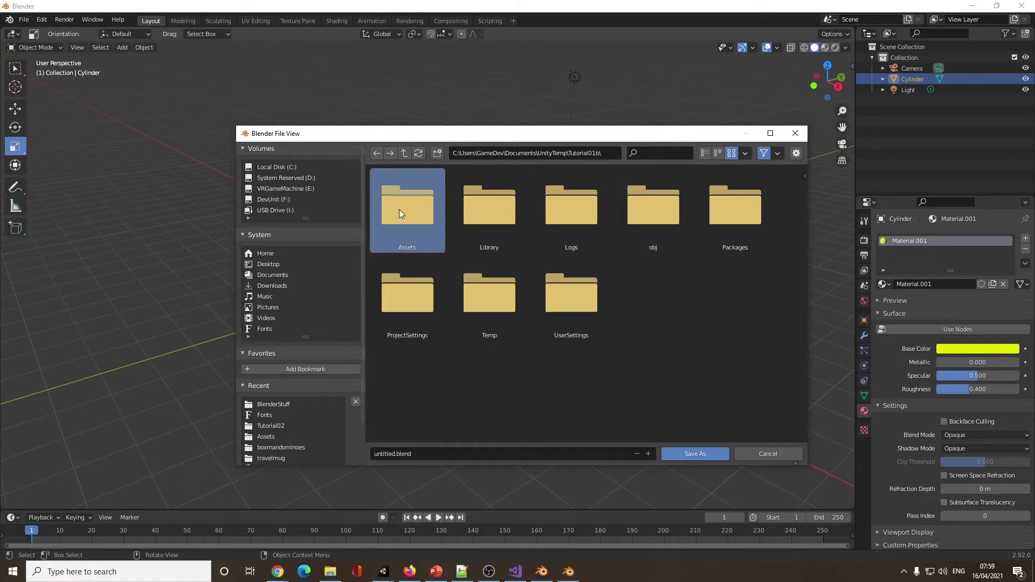
{"action": "double_click", "coordinate": [399, 212]}
{"action": "double_click", "coordinate": [399, 209]}
Save the file as coin2.blend and minimise Blender
{"action": "left_click", "coordinate": [419, 454]}
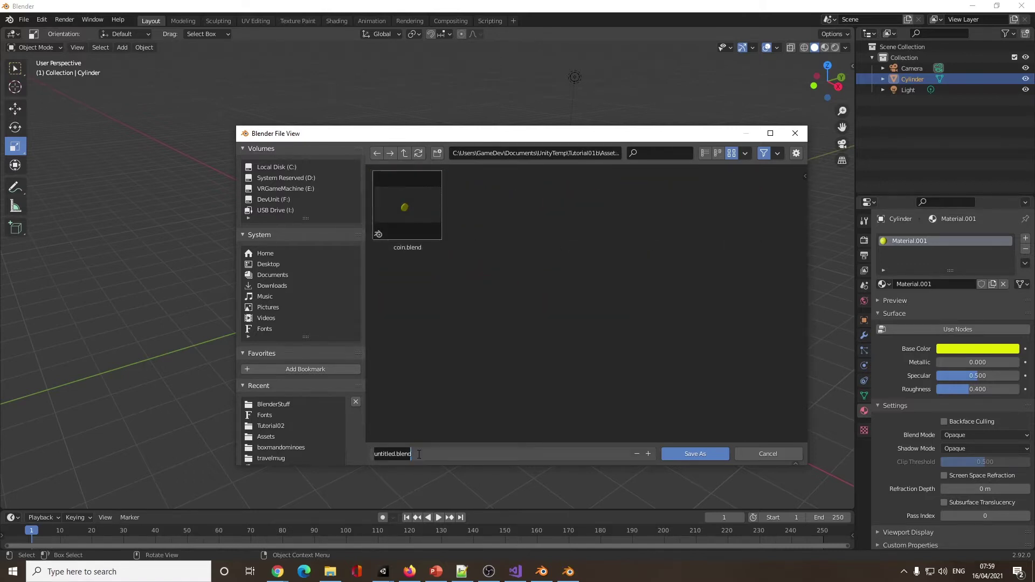
{"action": "type", "text": "coin2"}
{"action": "left_click", "coordinate": [706, 457]}
{"action": "left_click", "coordinate": [710, 461]}
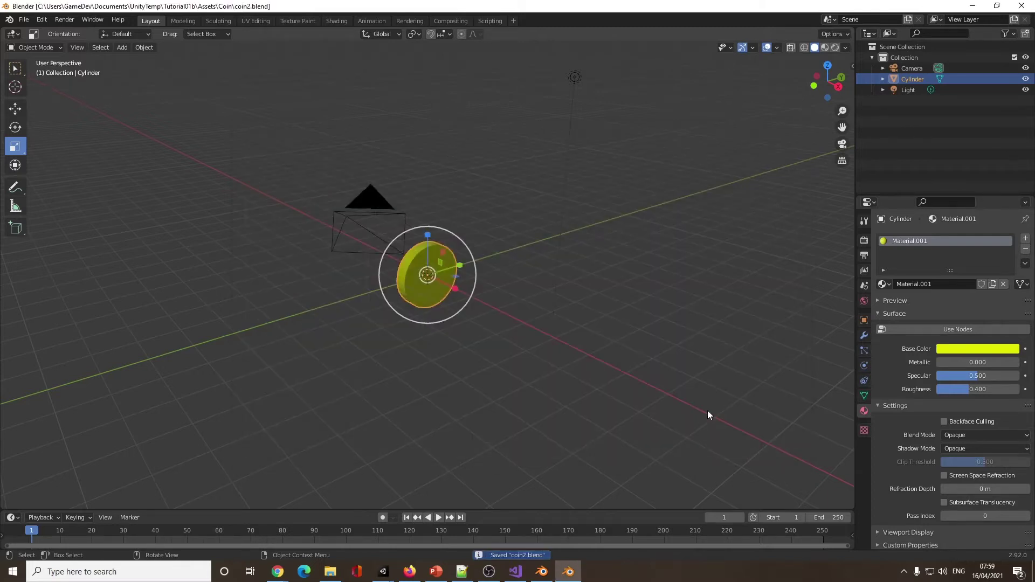
{"action": "left_click", "coordinate": [972, 6]}
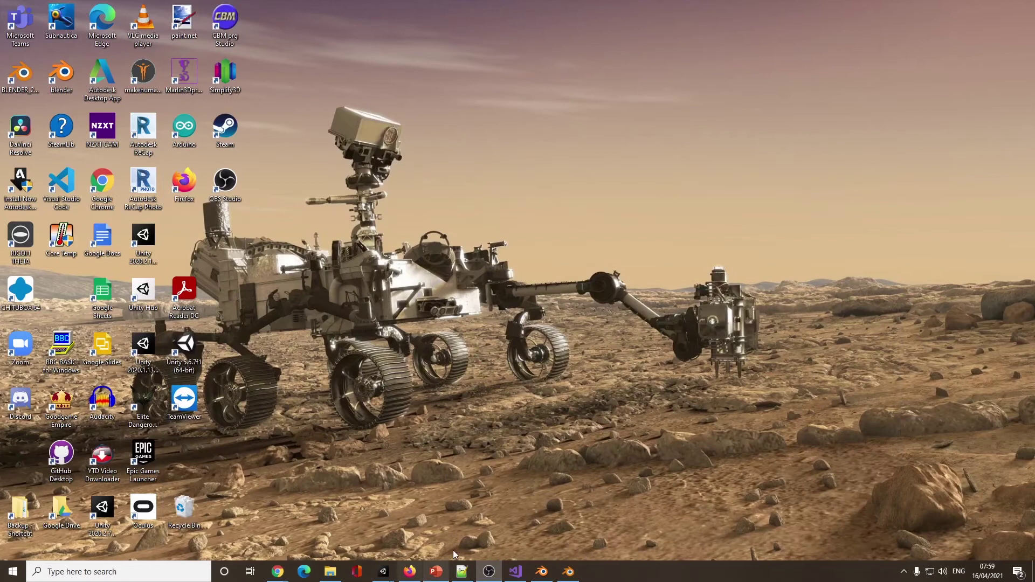
Back in Unity, place the coin2 model into the Level01 scene
{"action": "mouse_move", "coordinate": [383, 573]}
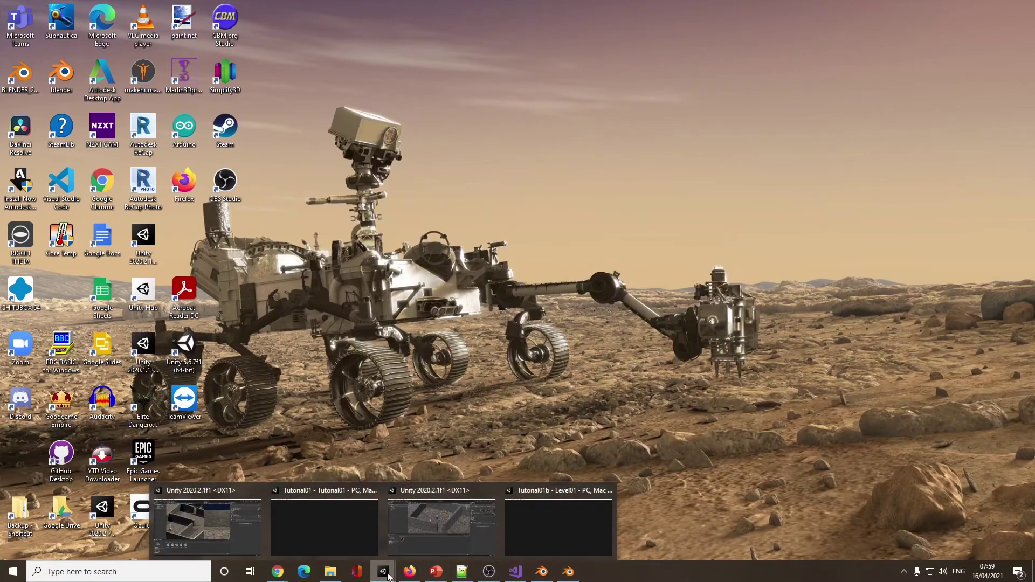
{"action": "left_click", "coordinate": [432, 530]}
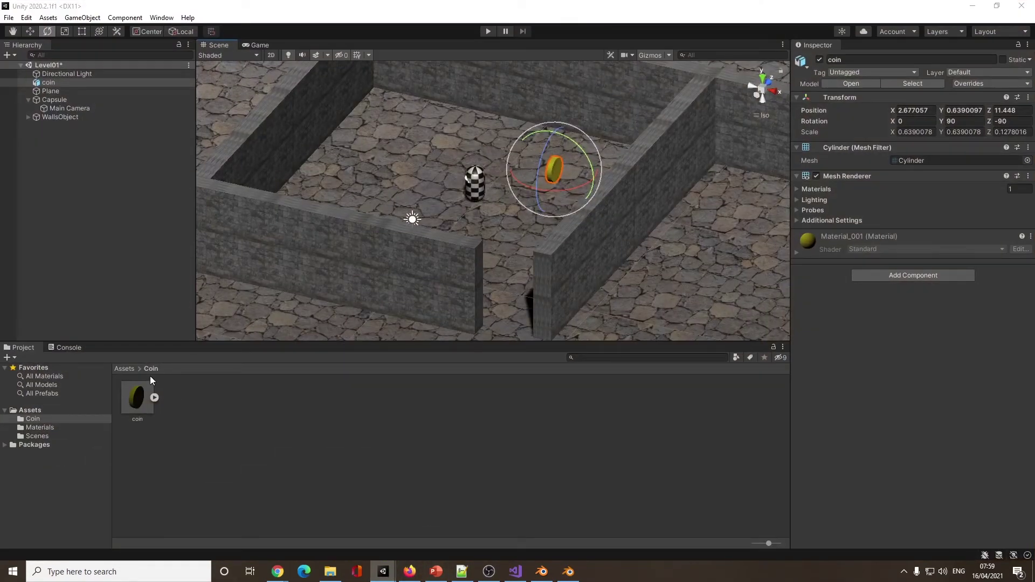
{"action": "left_click_drag", "start_coordinate": [150, 380], "coordinate": [396, 204]}
{"action": "left_click", "coordinate": [241, 429]}
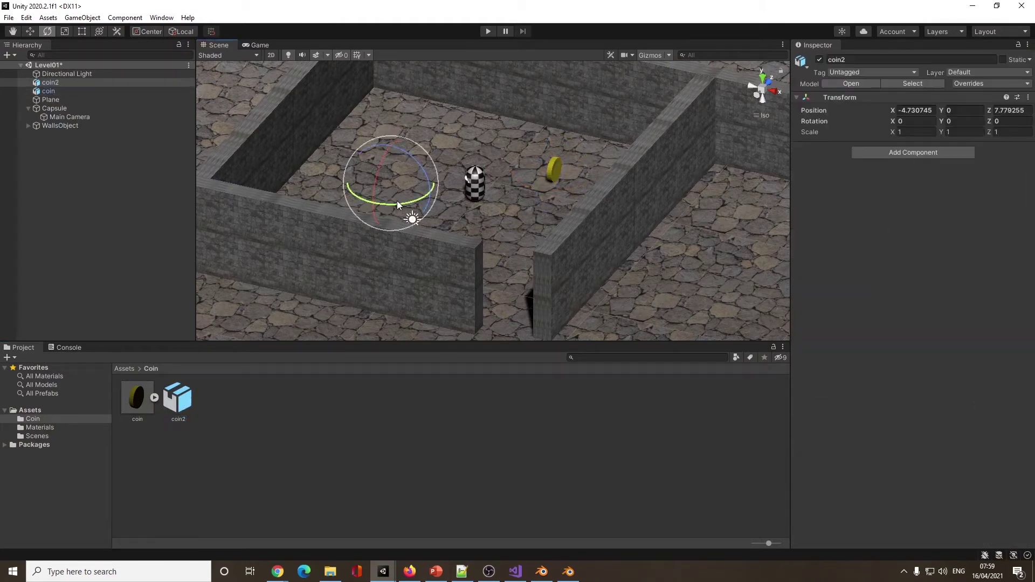
Delete the placed coin2 object and return to the coin2 model in Blender
{"action": "left_click", "coordinate": [107, 81]}
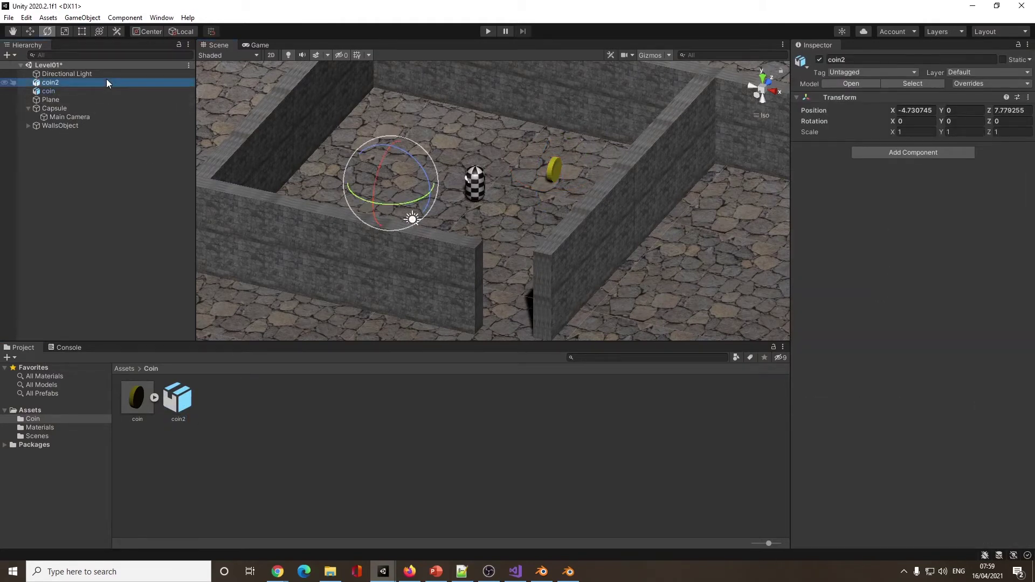
{"action": "key", "text": "Delete"}
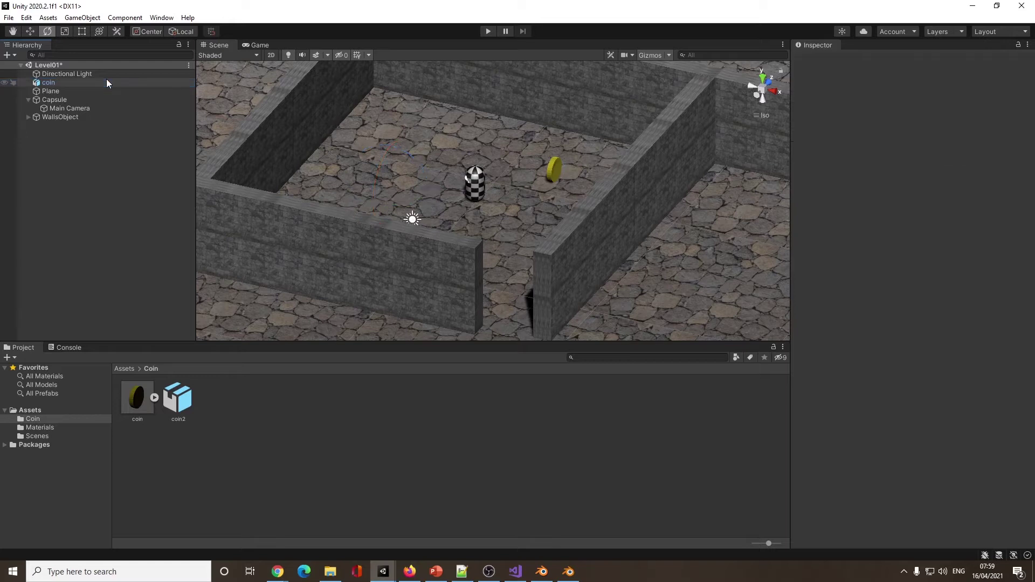
{"action": "left_click", "coordinate": [971, 8]}
{"action": "left_click", "coordinate": [567, 571]}
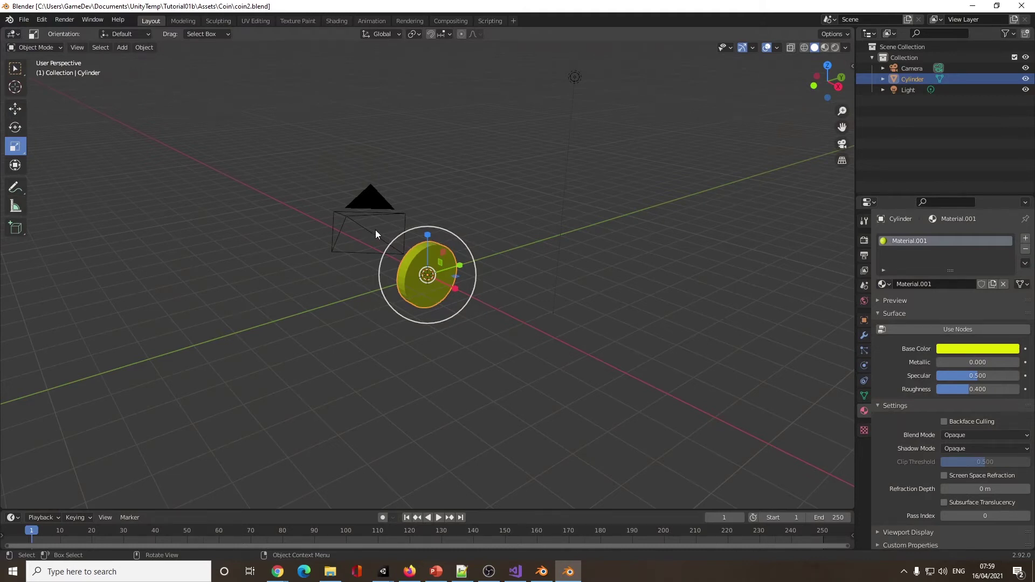
Export the coin as coin2.fbx with default FBX settings
{"action": "left_click", "coordinate": [24, 20]}
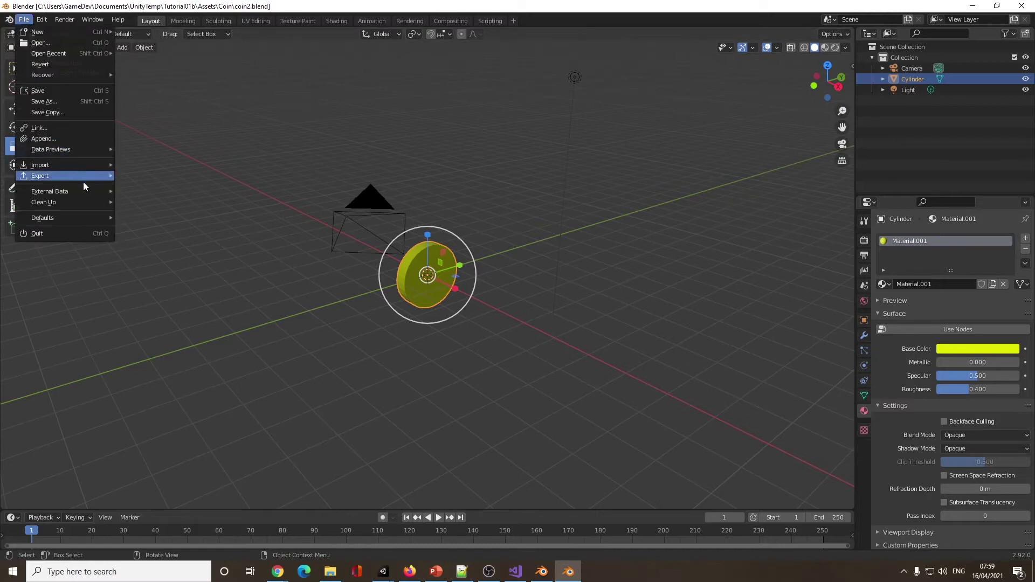
{"action": "mouse_move", "coordinate": [88, 180]}
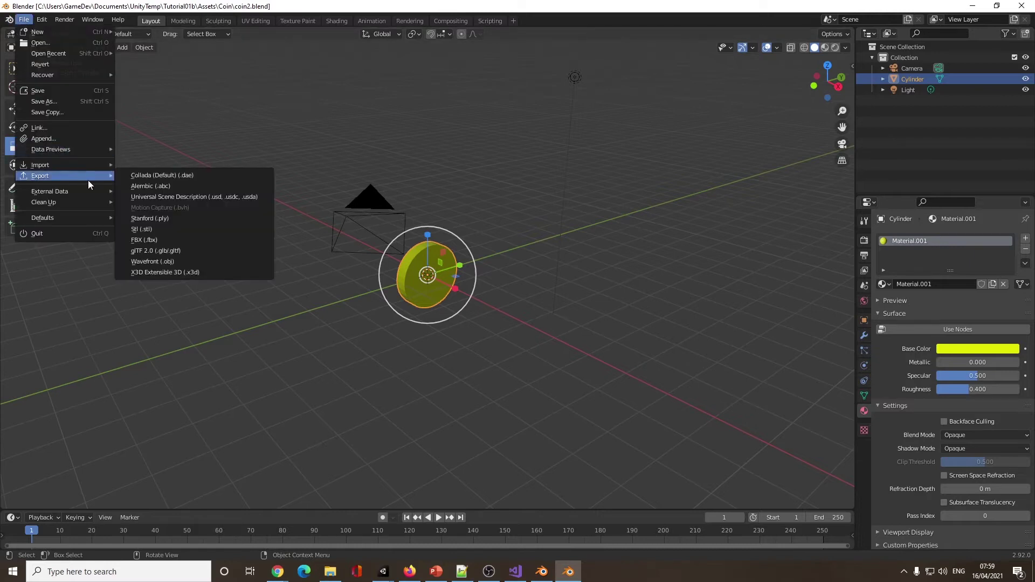
{"action": "left_click", "coordinate": [179, 239]}
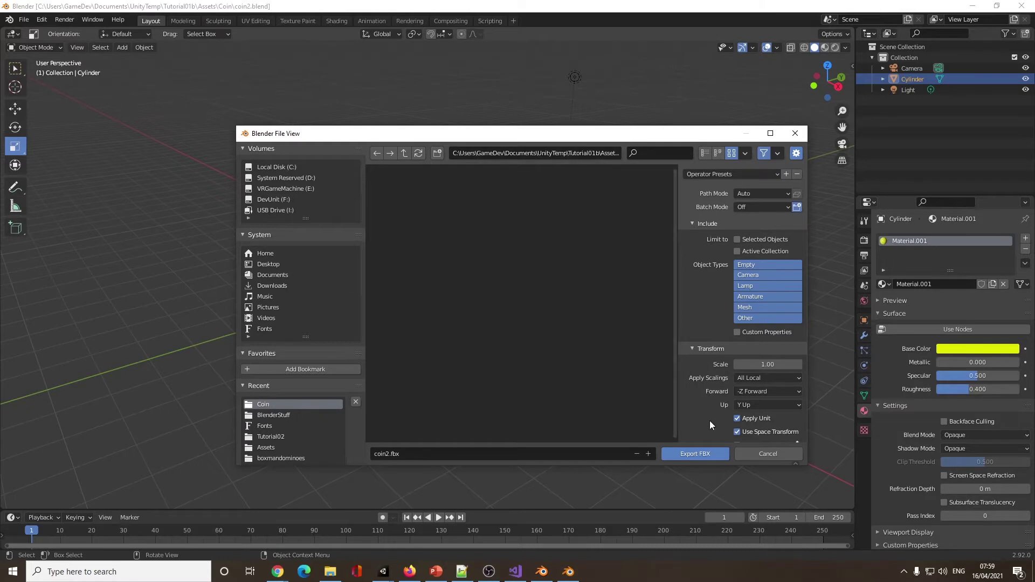
{"action": "left_click", "coordinate": [700, 452]}
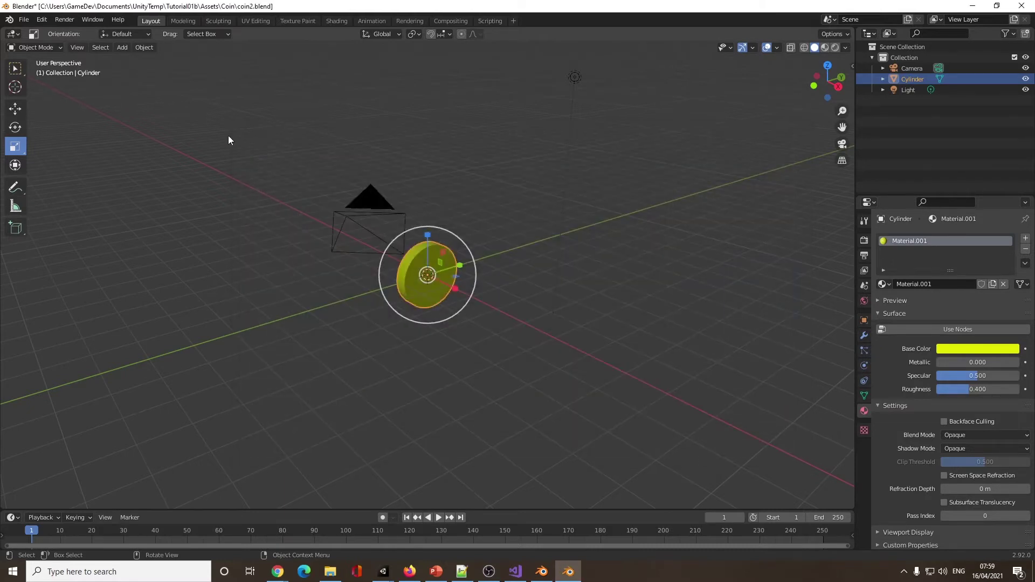
Re-export coin2.fbx with Selected Objects only and Object Types limited to Mesh
{"action": "left_click", "coordinate": [23, 24]}
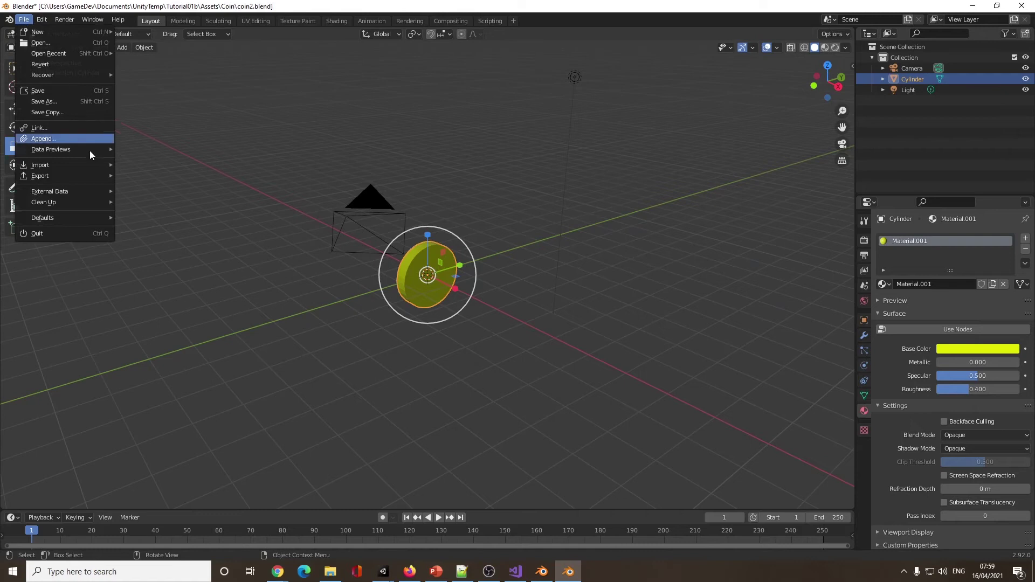
{"action": "mouse_move", "coordinate": [102, 179]}
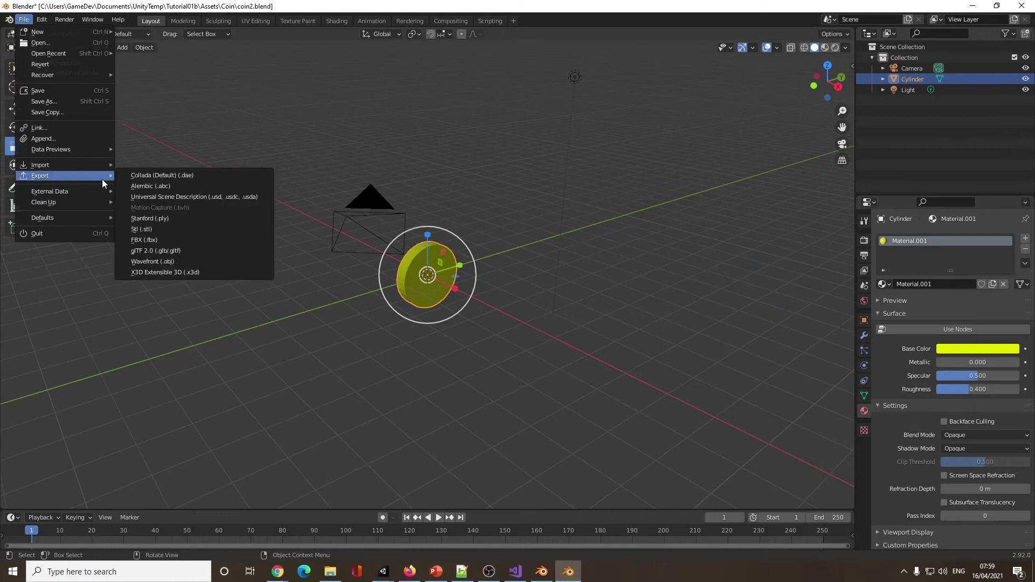
{"action": "left_click", "coordinate": [174, 239]}
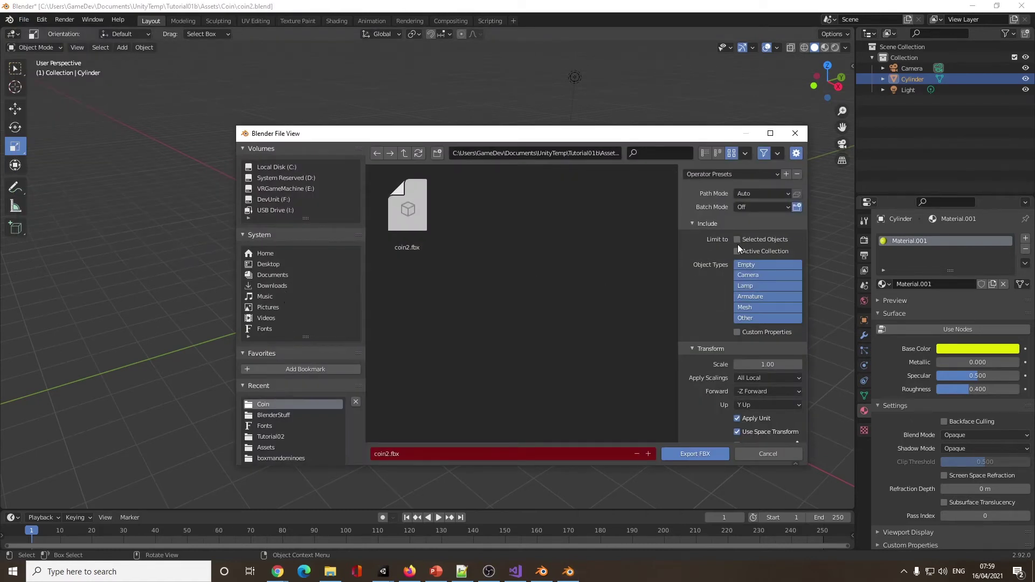
{"action": "left_click_drag", "start_coordinate": [580, 141], "coordinate": [500, 191]}
{"action": "left_click", "coordinate": [658, 291]}
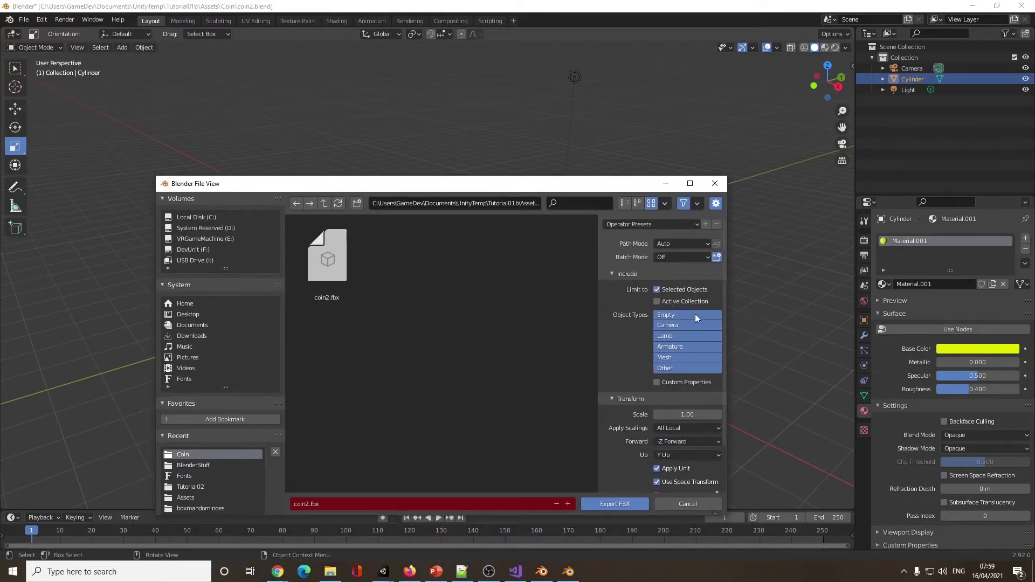
{"action": "left_click", "coordinate": [677, 358]}
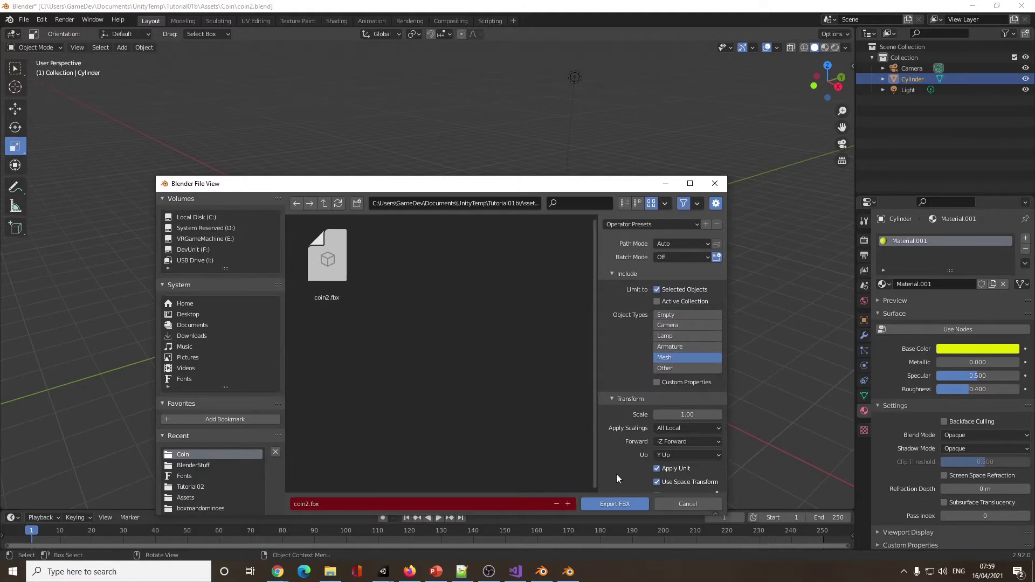
{"action": "left_click", "coordinate": [619, 507]}
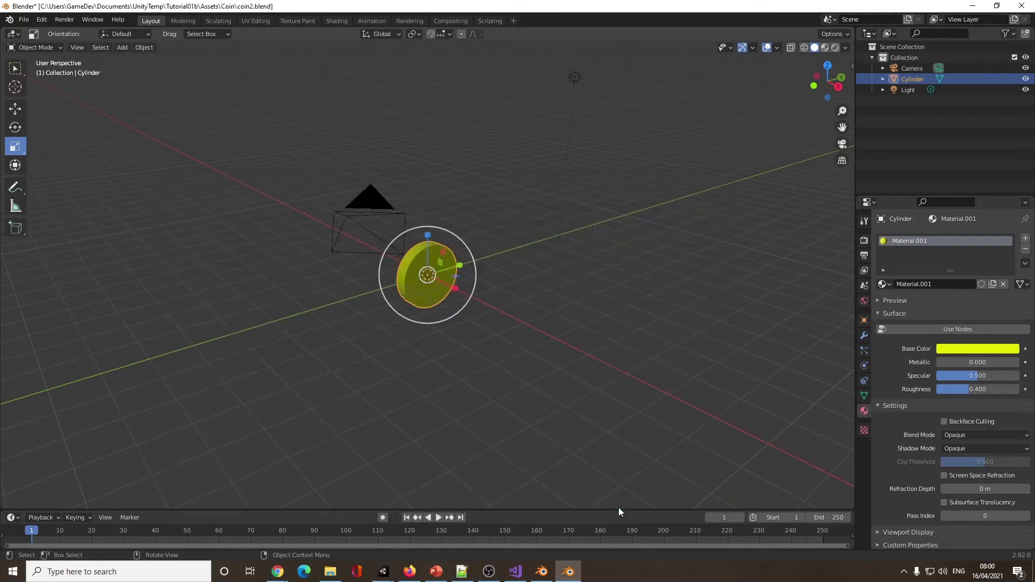
Switch to Unity and inspect the coin and coin2 assets' import settings
{"action": "left_click", "coordinate": [973, 6]}
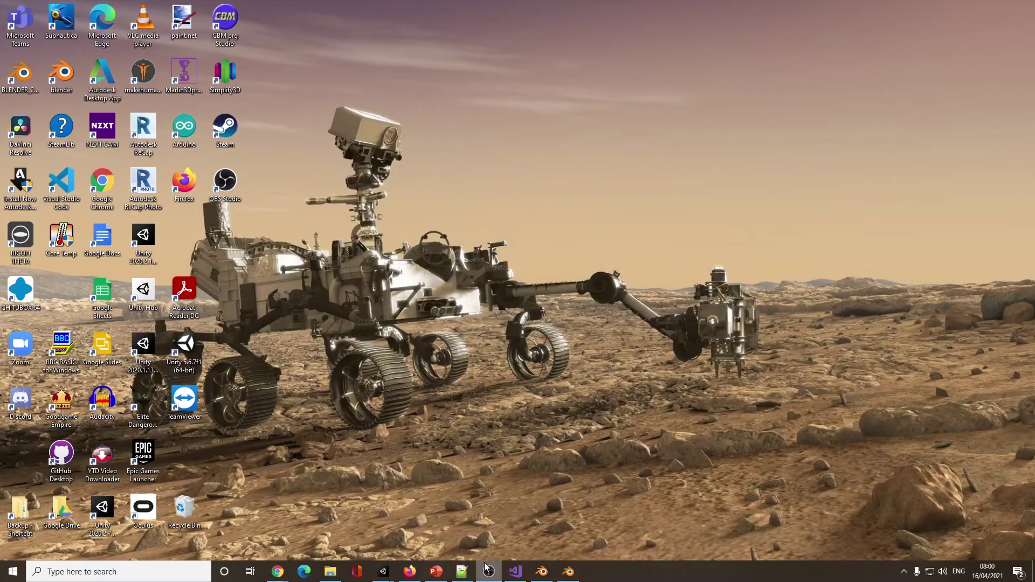
{"action": "mouse_move", "coordinate": [400, 573]}
{"action": "left_click", "coordinate": [431, 531]}
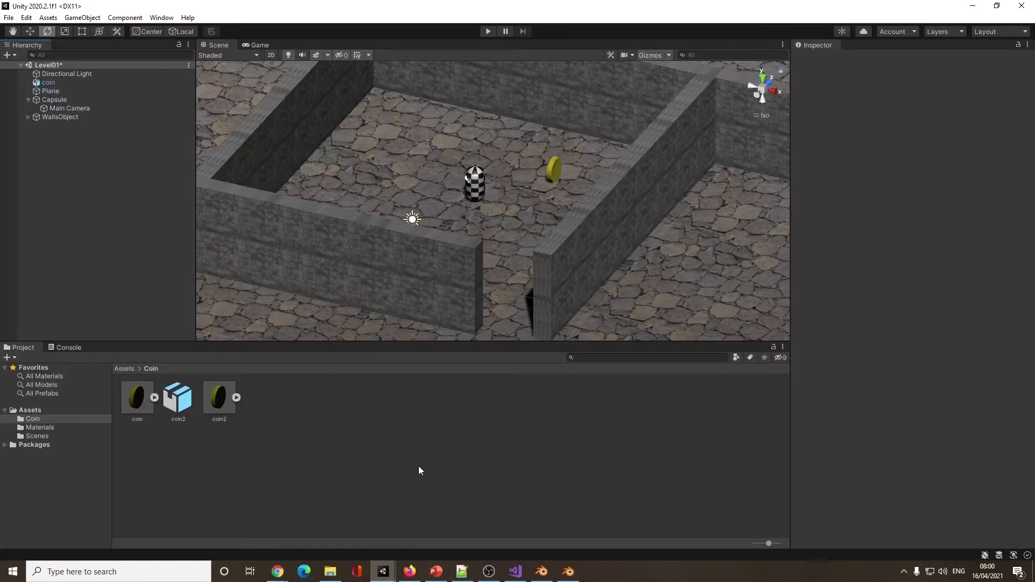
{"action": "left_click", "coordinate": [145, 401]}
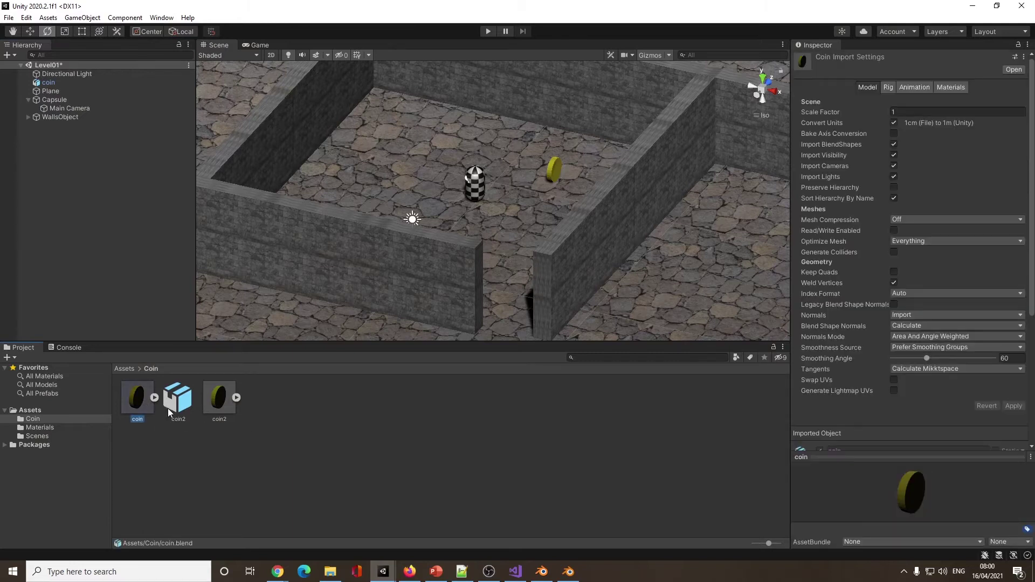
{"action": "left_click", "coordinate": [170, 405]}
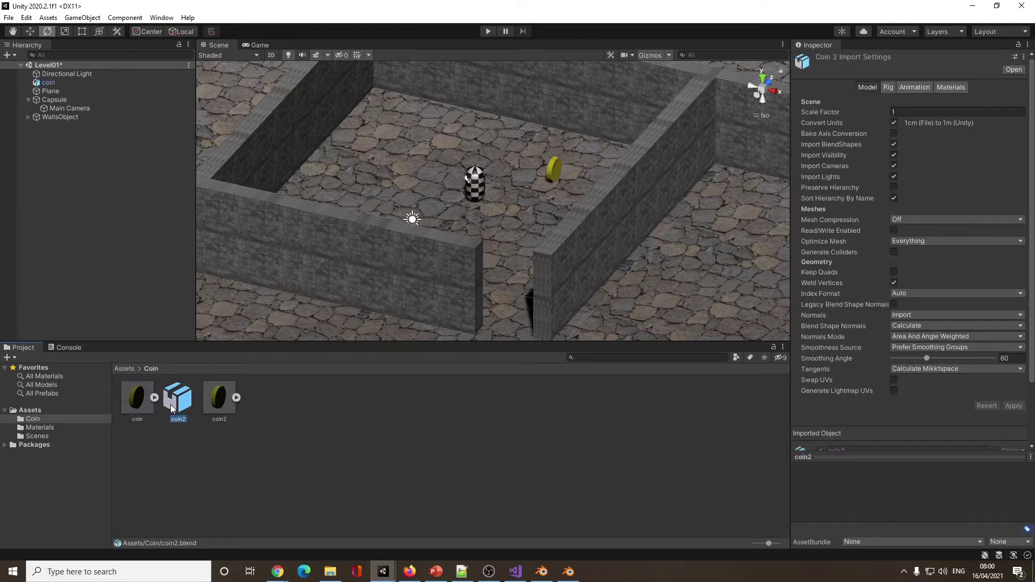
Expand coin2.fbx to show its material and Cylinder mesh, place it in the scene, then delete it
{"action": "left_click", "coordinate": [222, 398]}
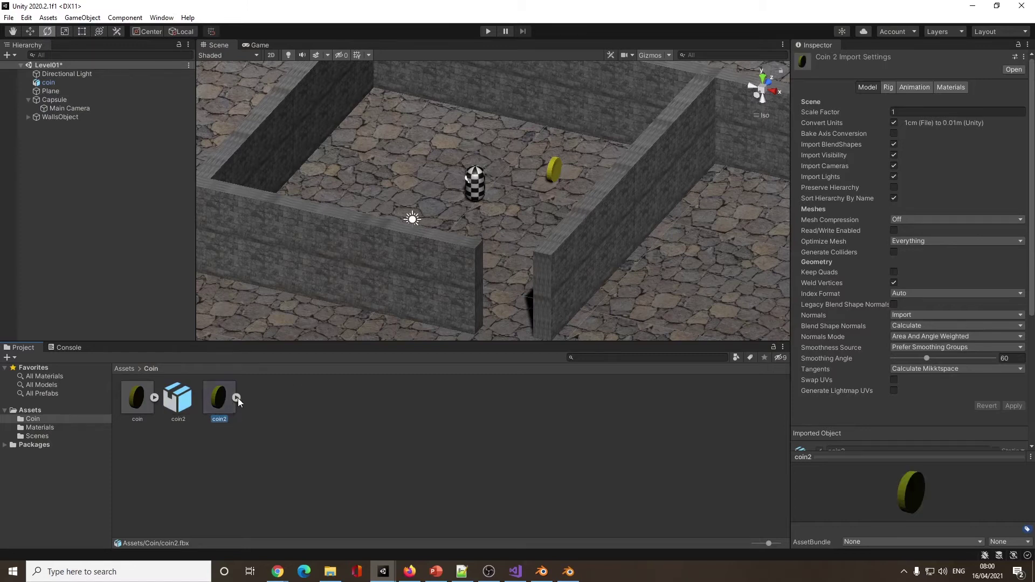
{"action": "left_click", "coordinate": [237, 398]}
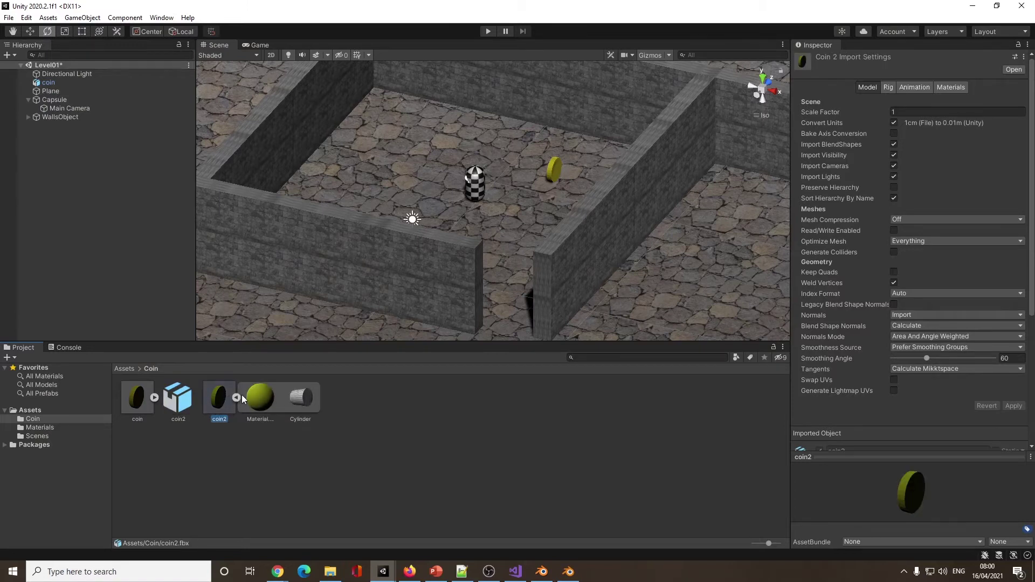
{"action": "left_click_drag", "start_coordinate": [231, 407], "coordinate": [526, 198]}
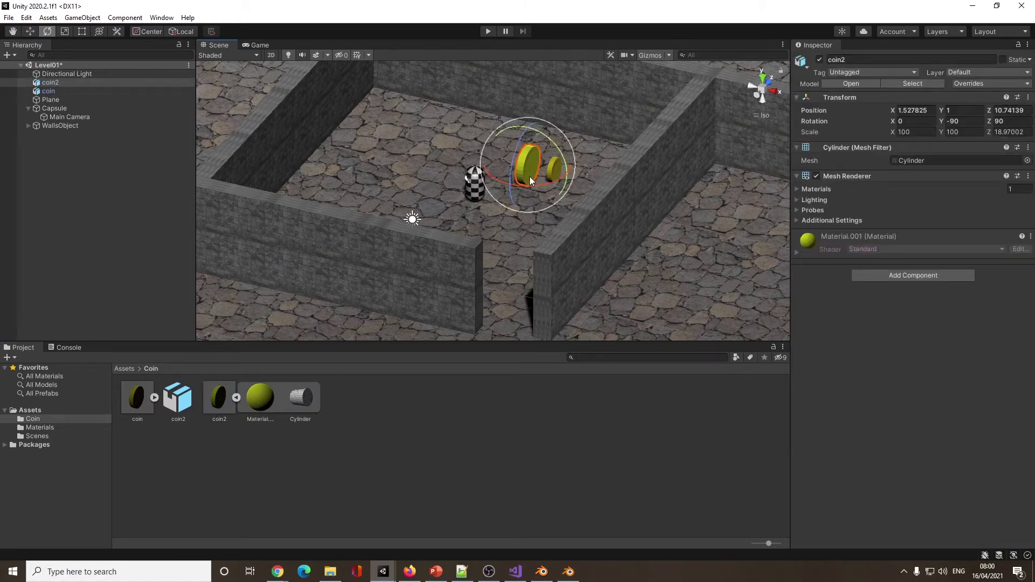
{"action": "key", "text": "Delete"}
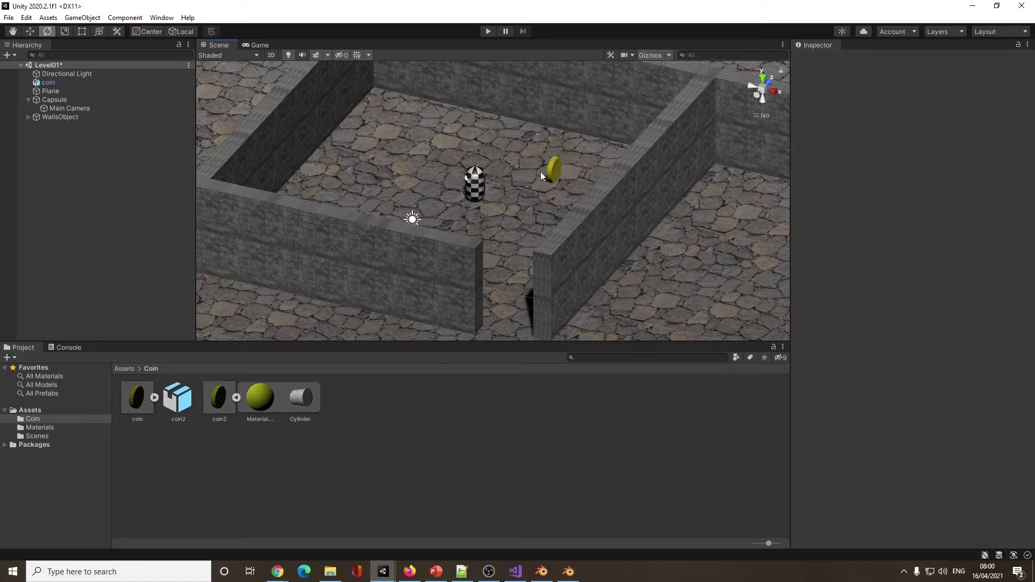